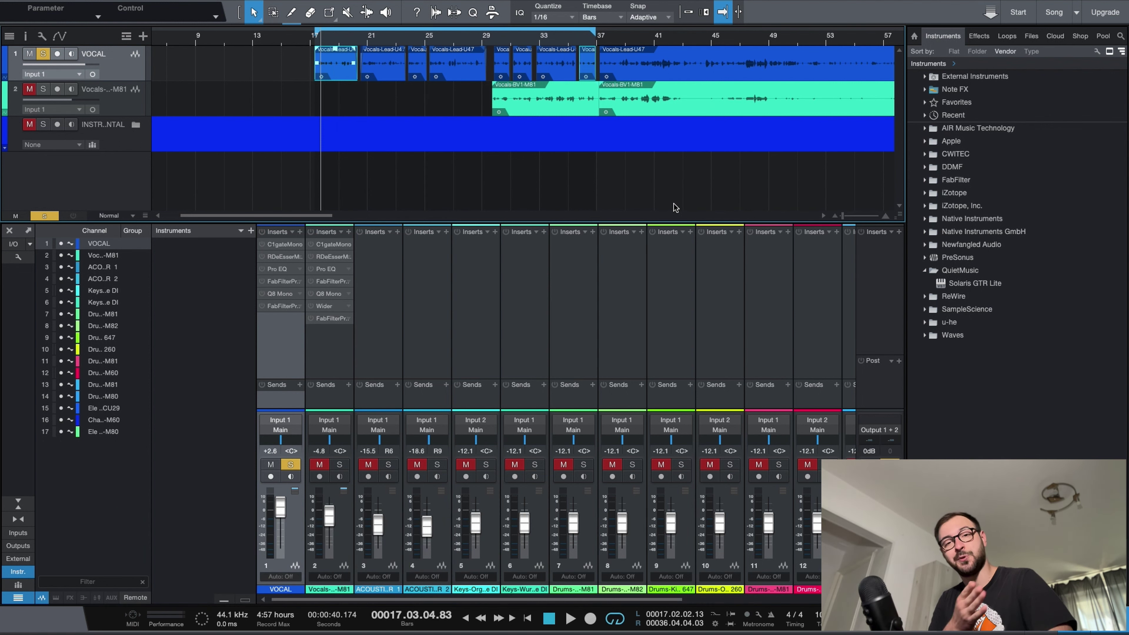
Zoom in on the first vocal clips and play the soloed VOCAL track with its inserts bypassed.
key("e")
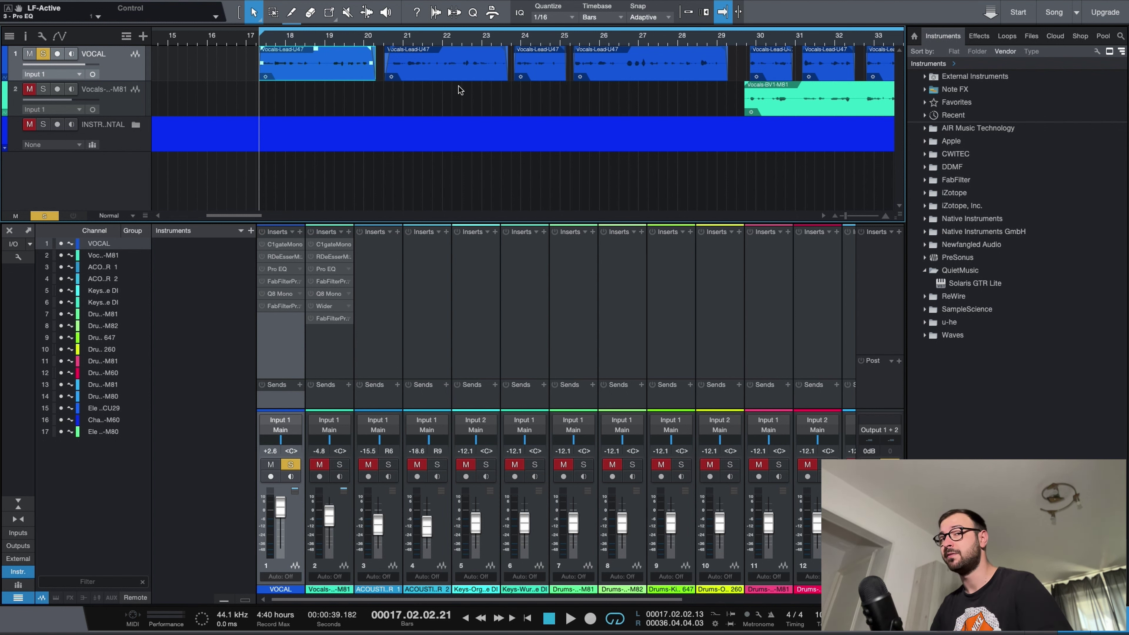
key("space")
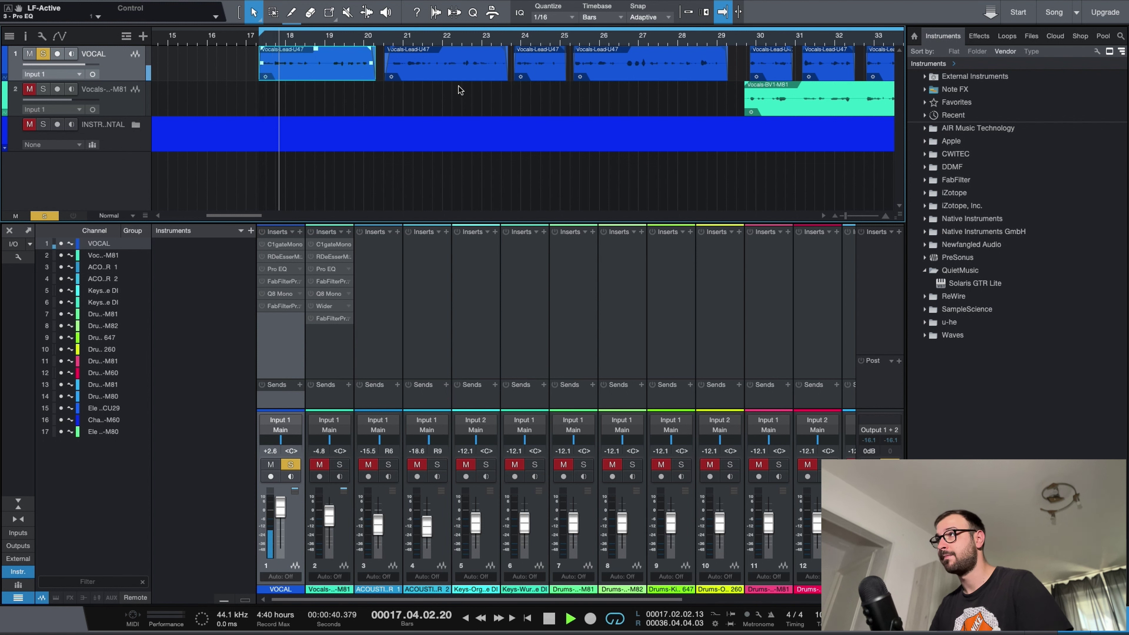
key("space")
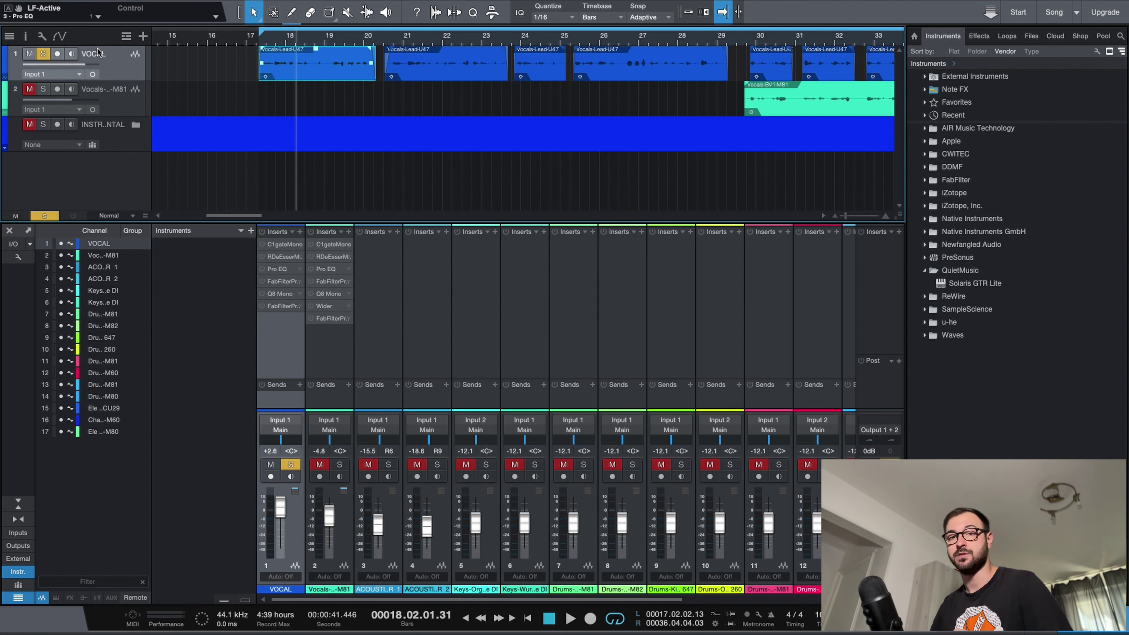
Compare the VOCAL channel with all inserts active and bypassed during playback, leaving the inserts active.
key("space")
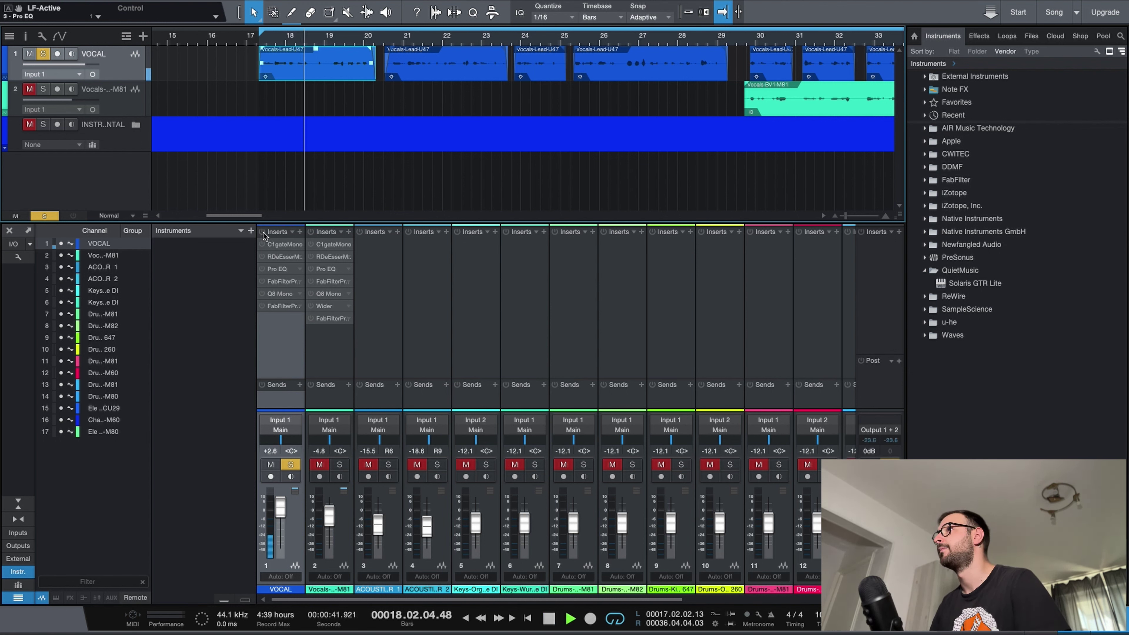
left_click(262, 232)
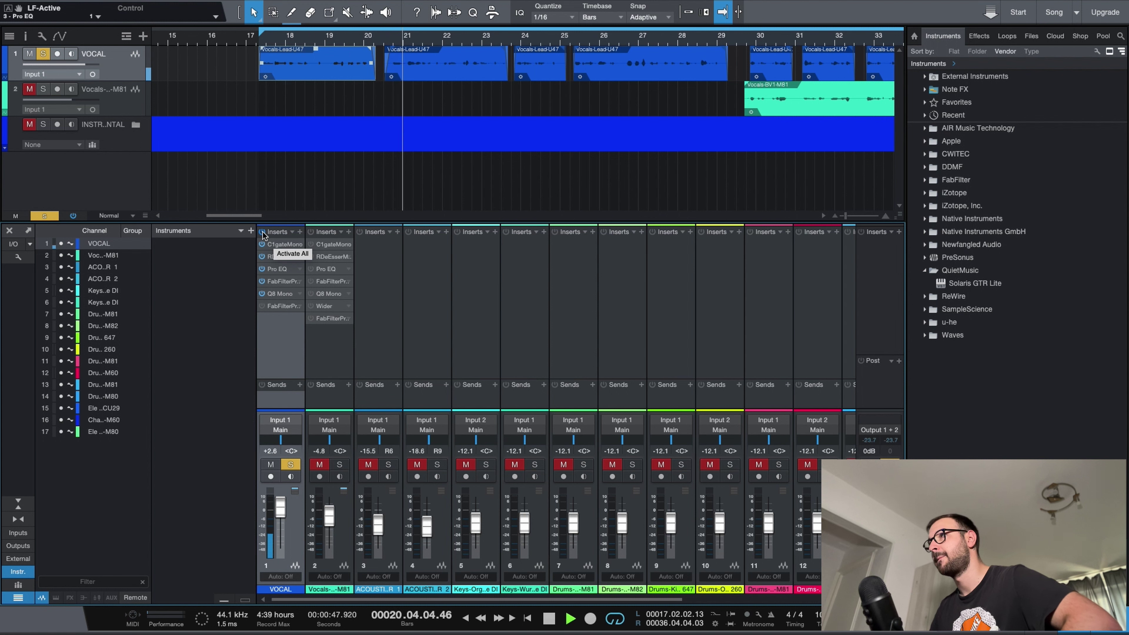
left_click(262, 233)
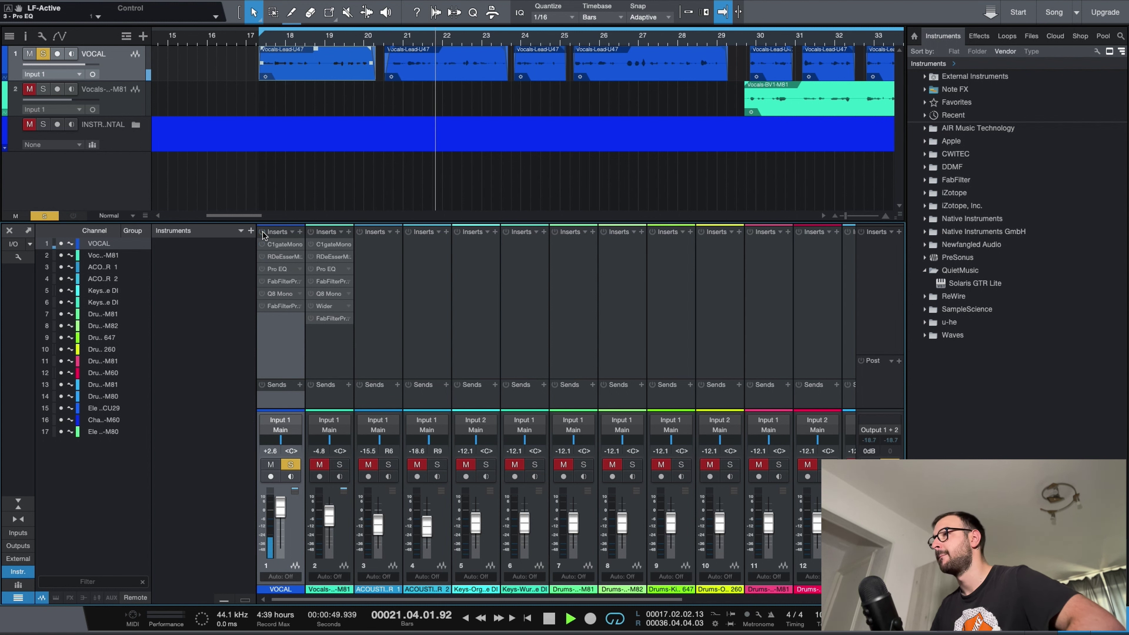
left_click(262, 233)
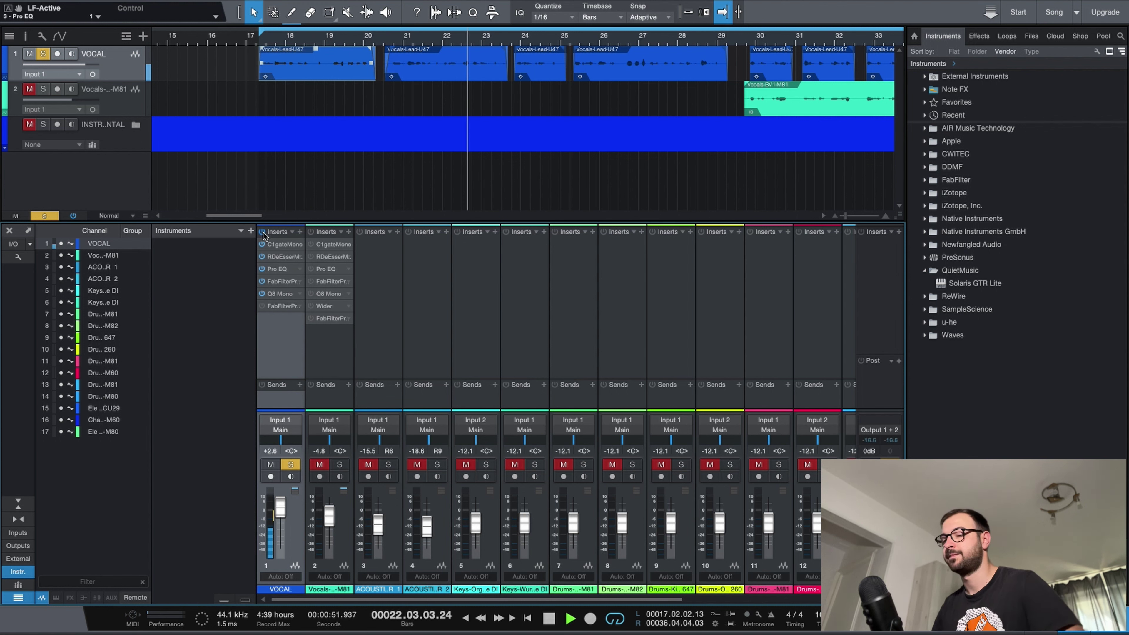
key("space")
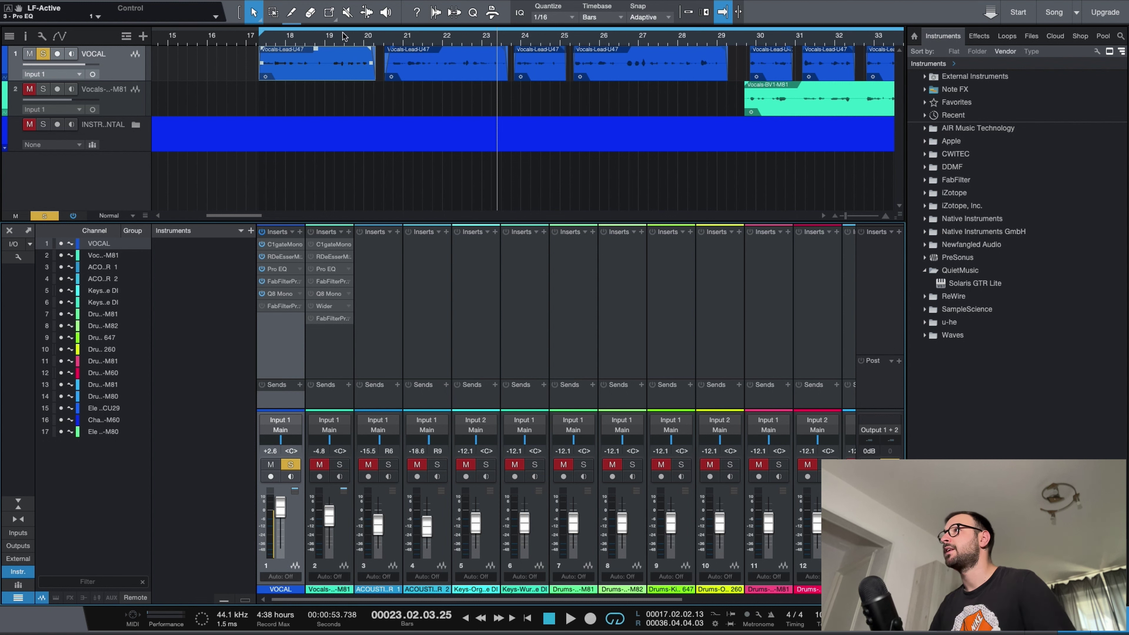
Unsolo the VOCAL track and play the full mix from just before bar 20.
left_click(359, 41)
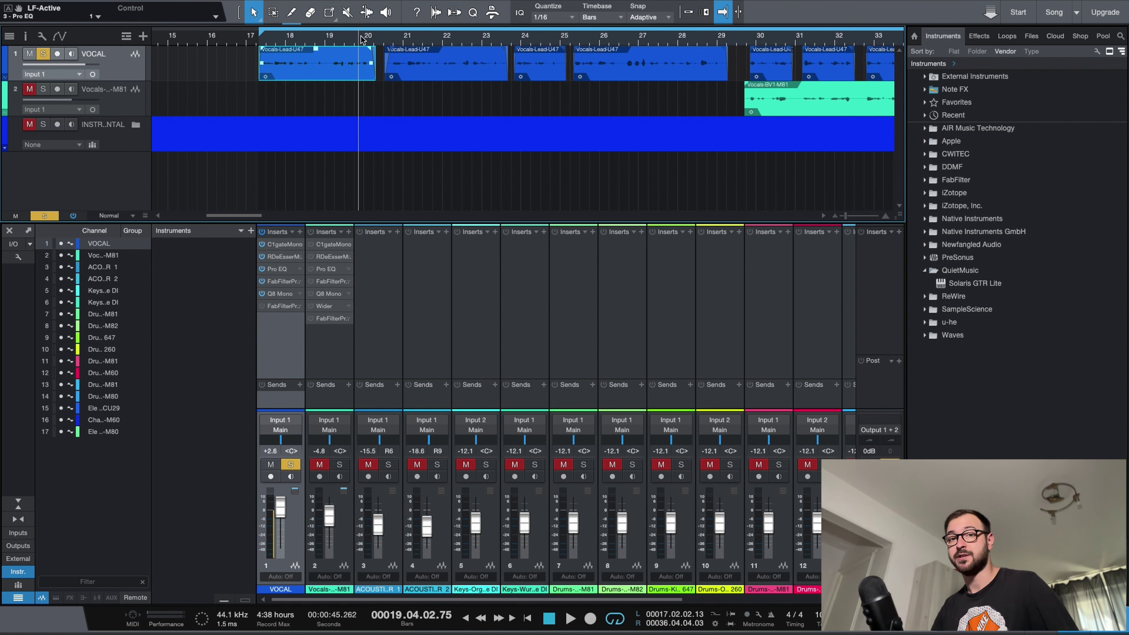
left_click(40, 57)
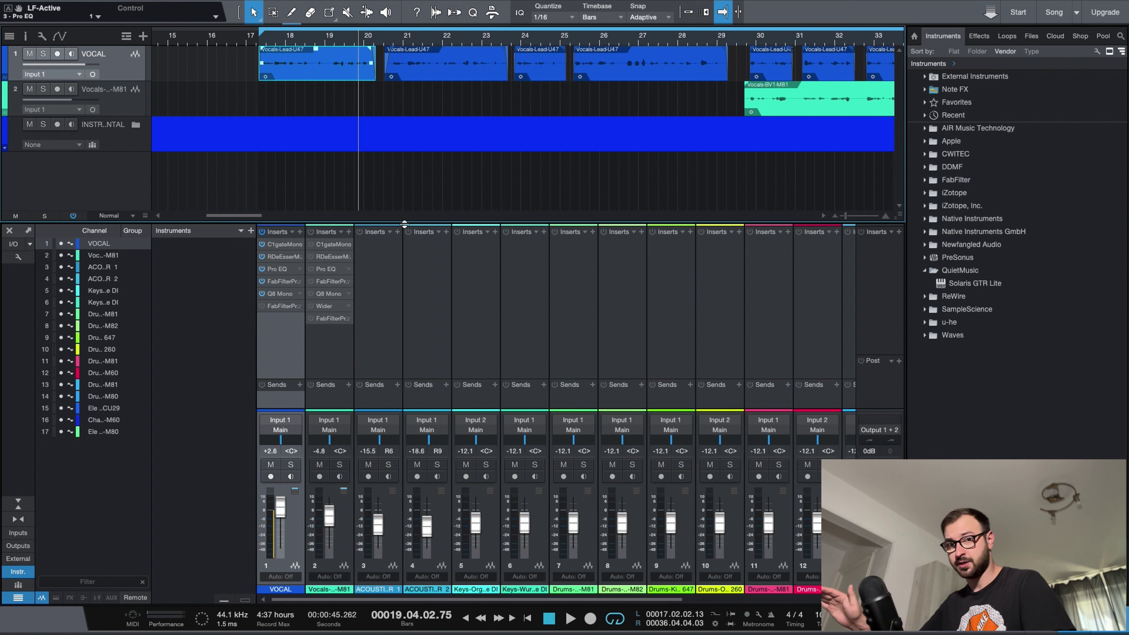
key("space")
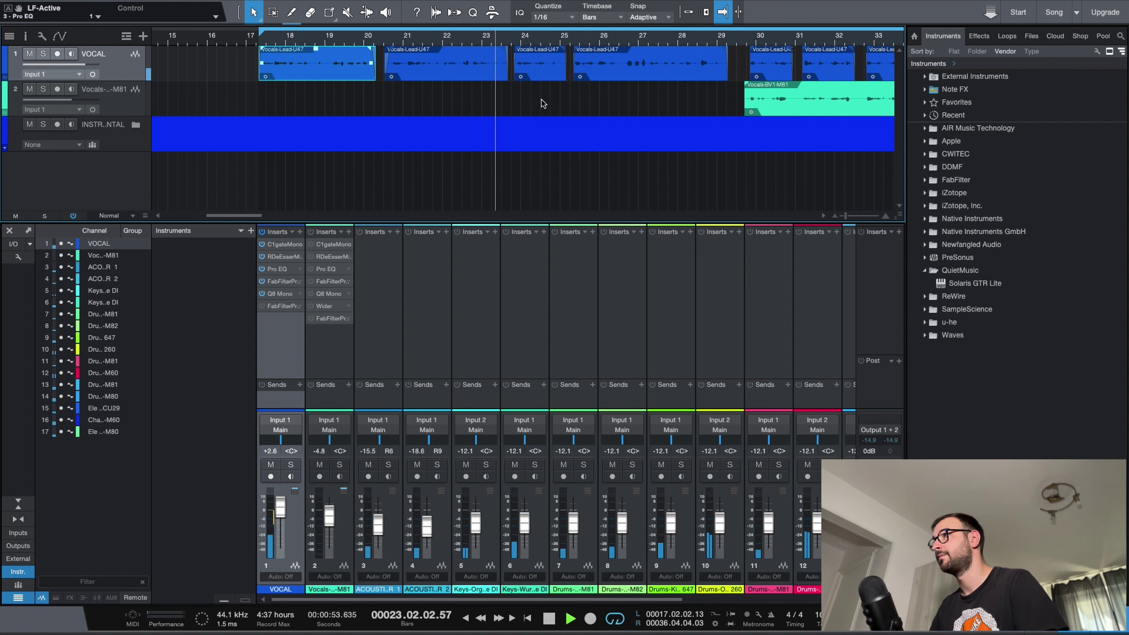
key("space")
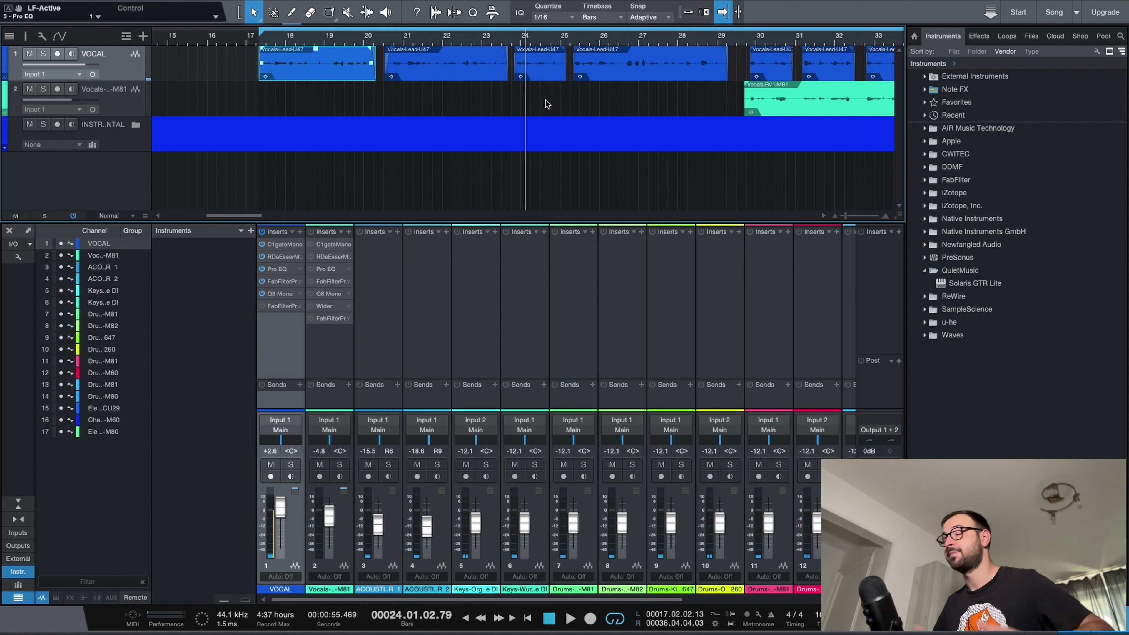
Bypass the Pro EQ, FabFilter Pro-Q 2 and Q8 Mono inserts on the VOCAL channel, keeping C1 gate and RDeEsser active.
left_click(262, 244)
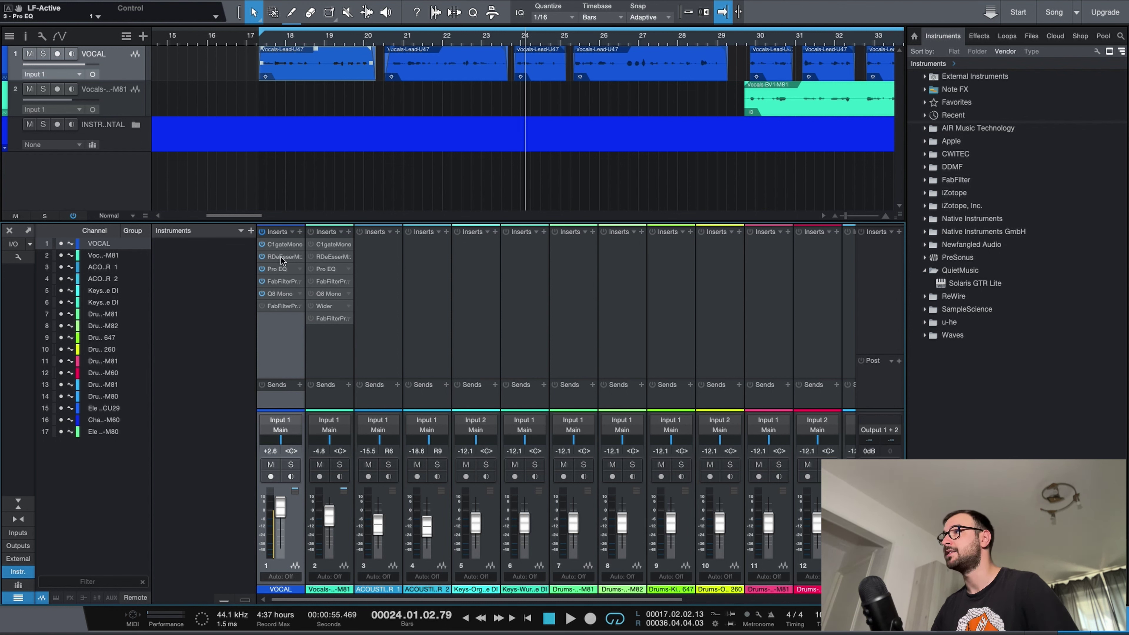
left_click(262, 269)
left_click(262, 281)
left_click(262, 293)
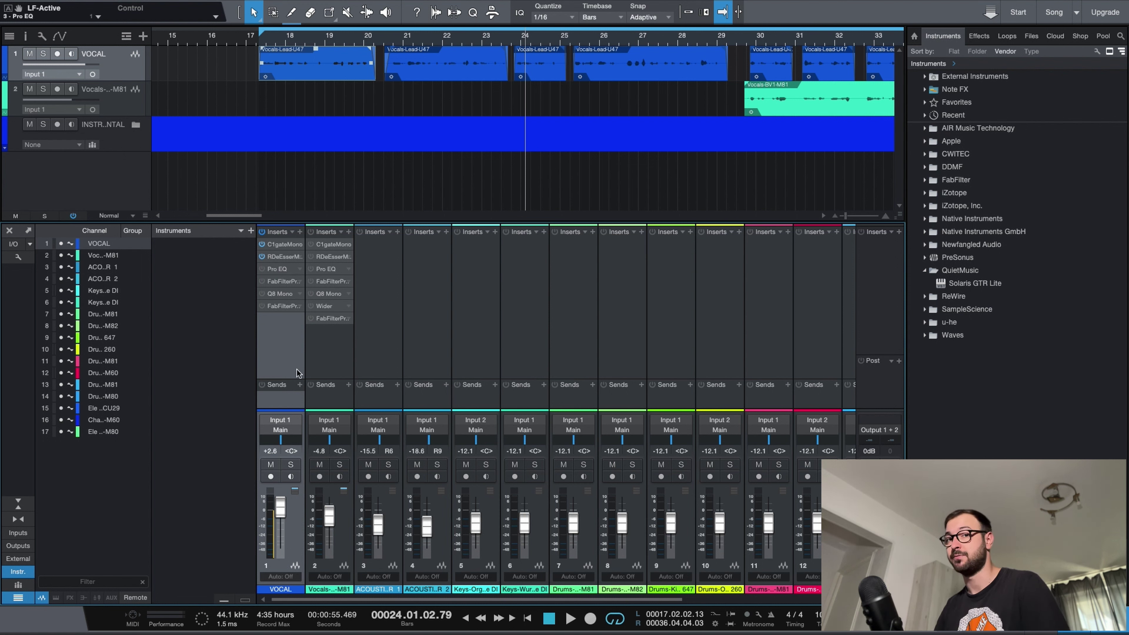
Open the VOCAL channel's Pro EQ and compare it bypassed and active within the full mix, leaving it active.
left_click(277, 269)
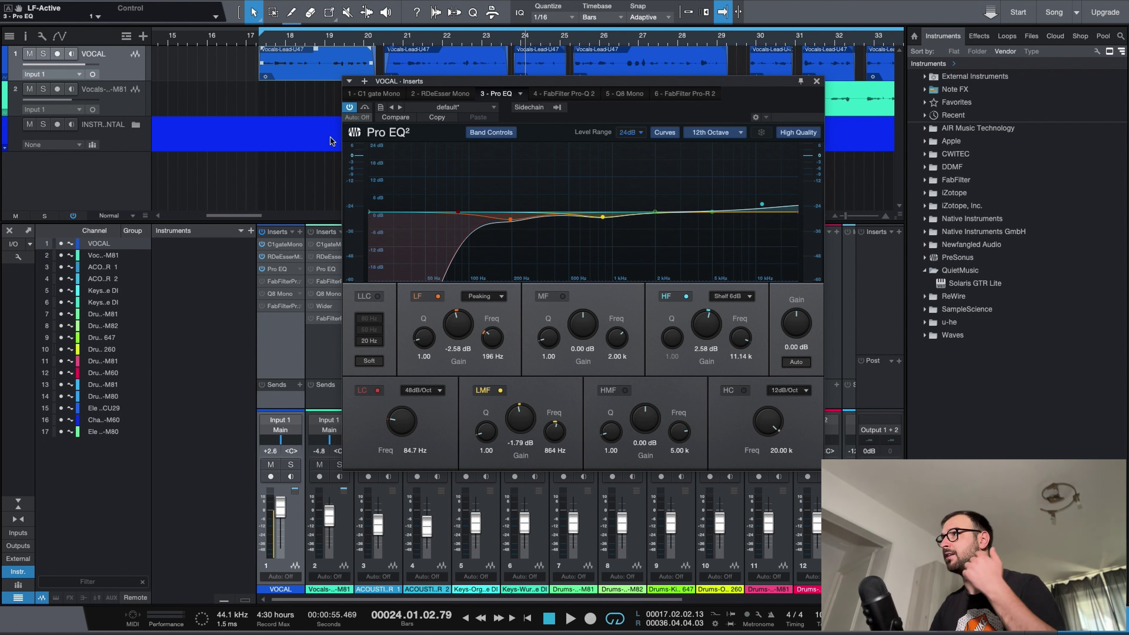
left_click(349, 108)
key("space")
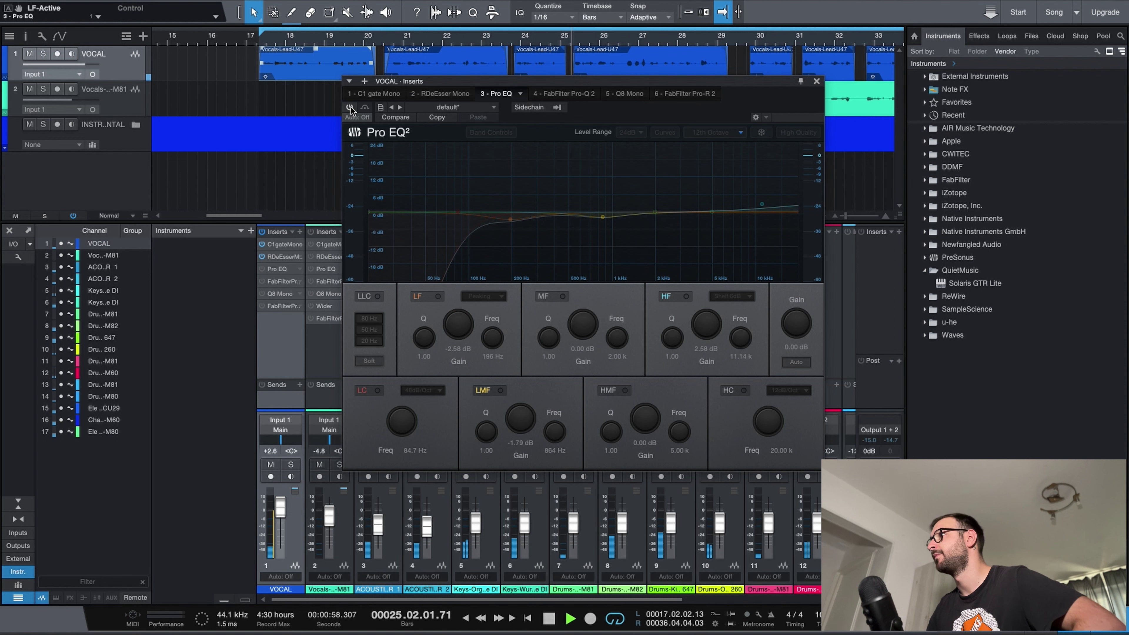
left_click(350, 108)
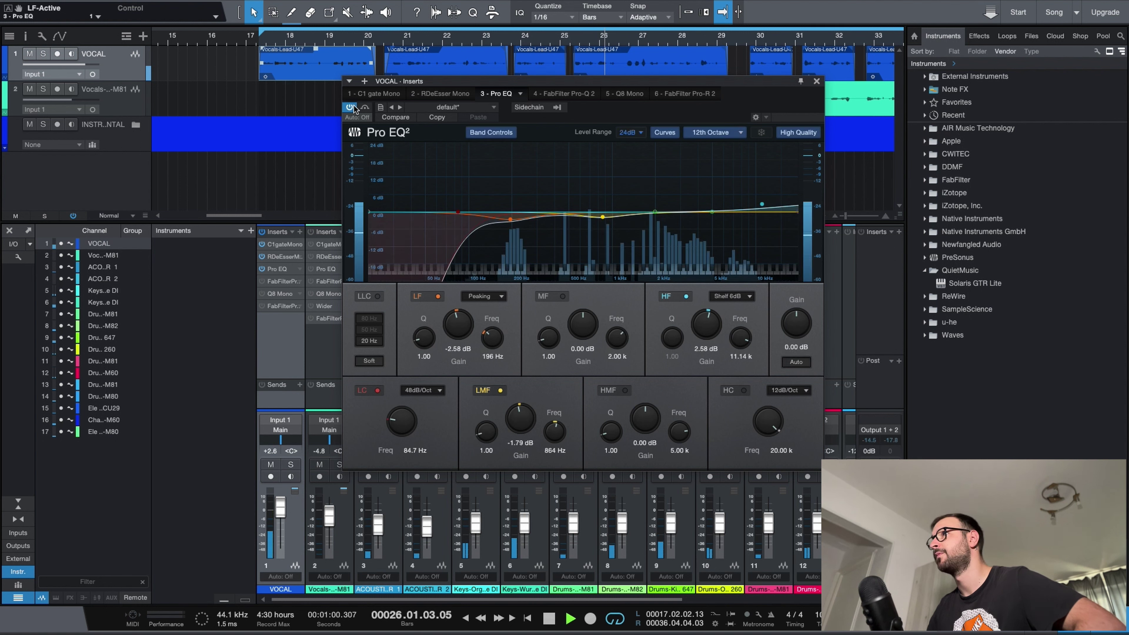
Solo the VOCAL track and compare the Pro EQ bypassed and active on it alone, leaving the EQ active.
key("s")
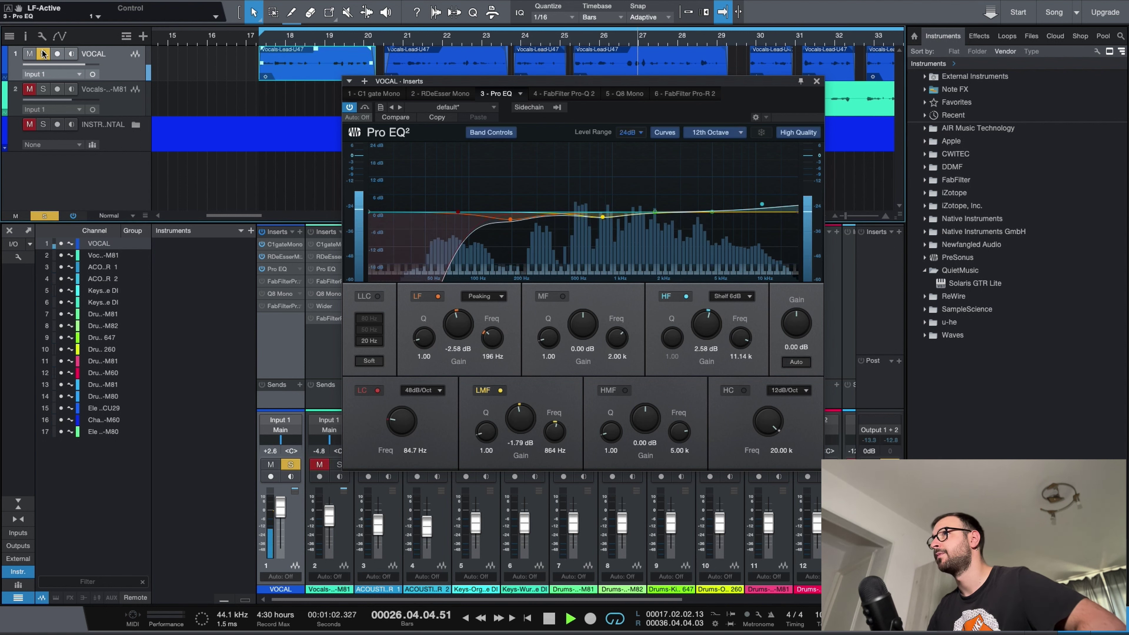
left_click(350, 108)
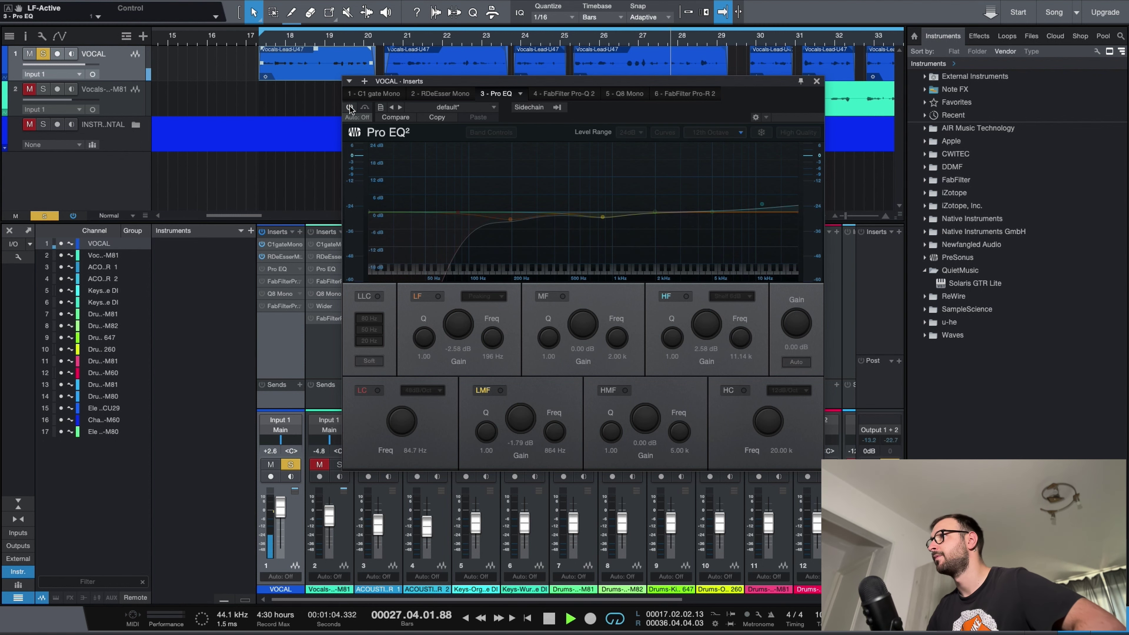
left_click(350, 108)
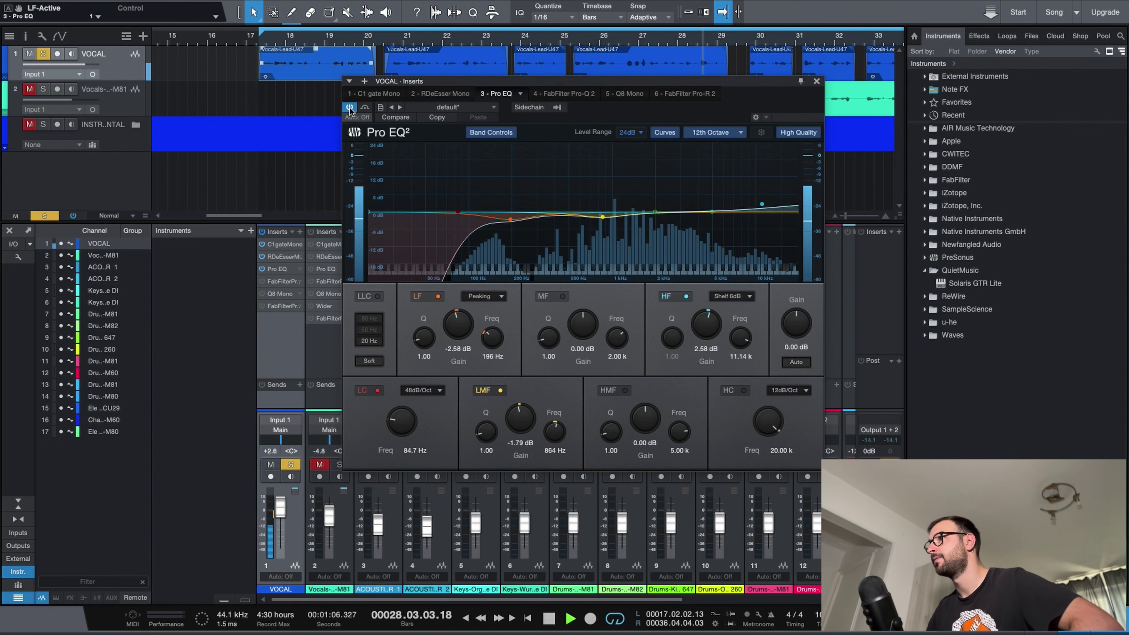
key("space")
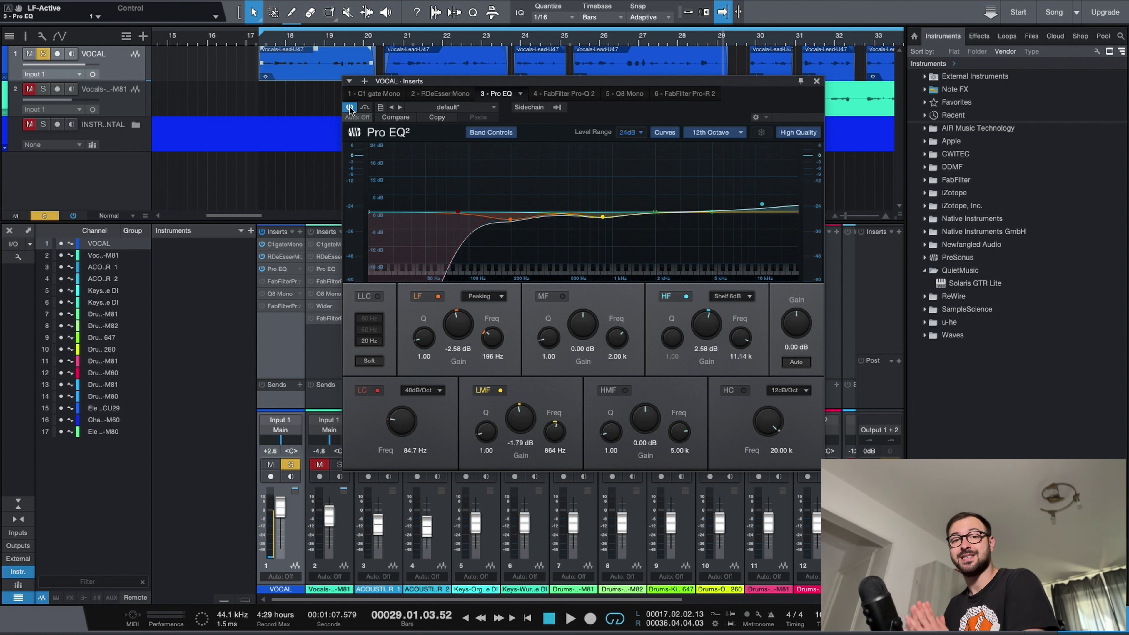
Activate the VOCAL channel's FabFilter Pro-Q 2 and toggle band soloing on and off for its 313 Hz cut.
left_click(564, 93)
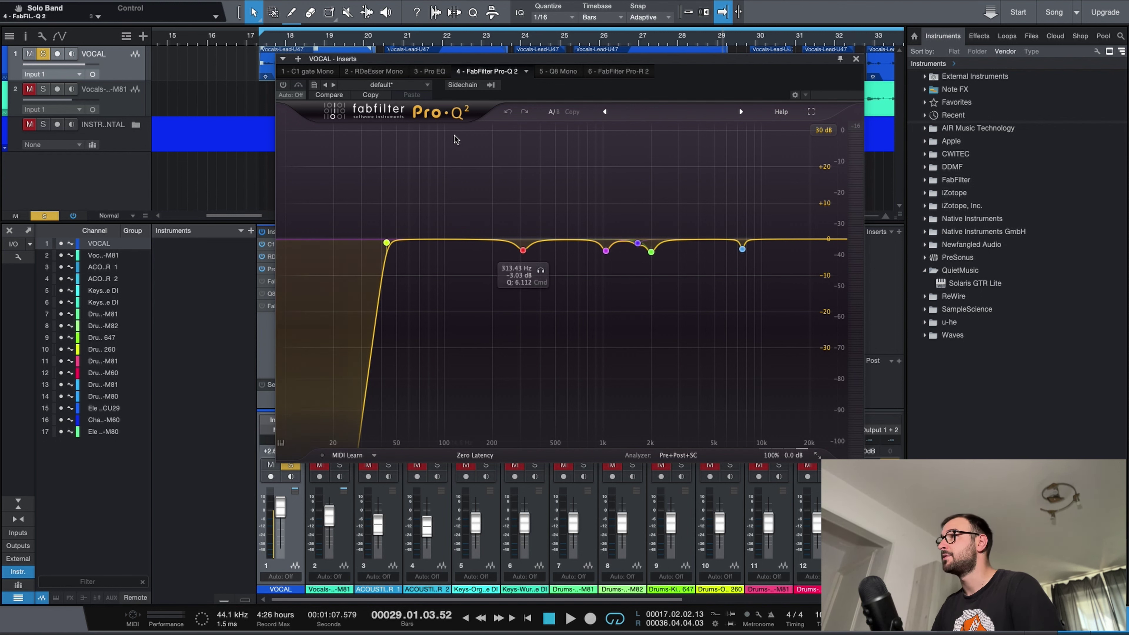
left_click(541, 271)
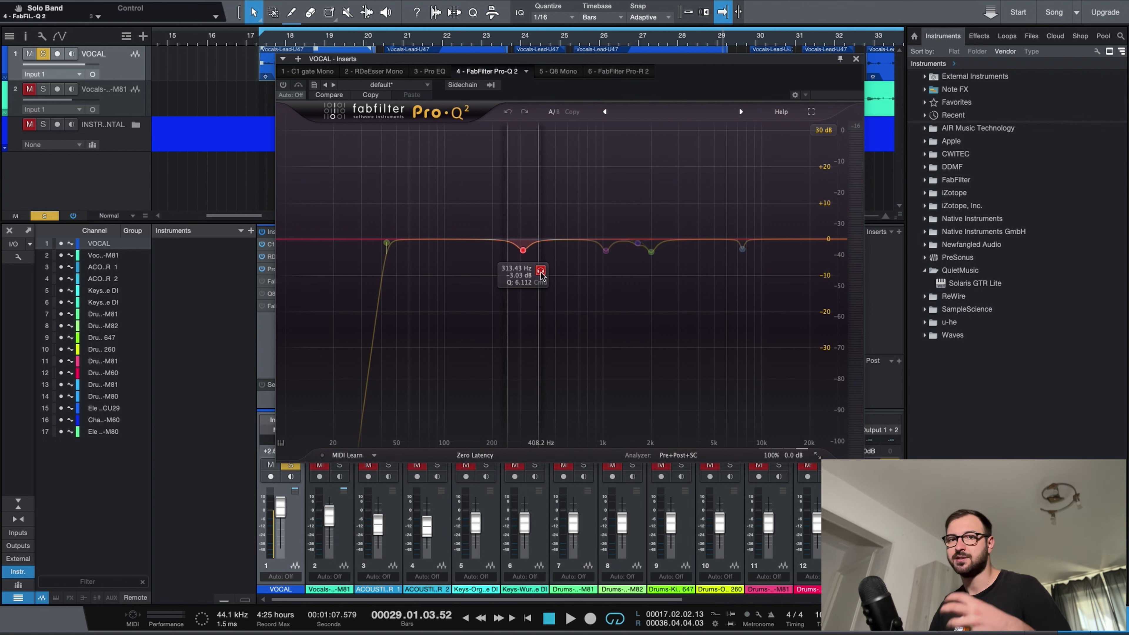
left_click(540, 269)
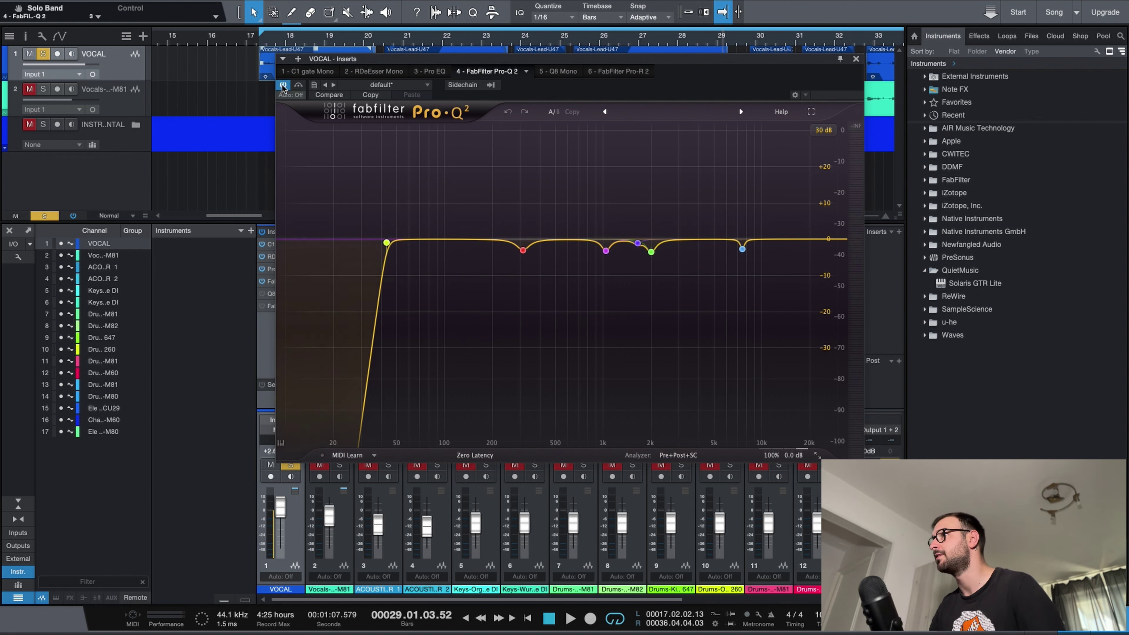
Boost the 313 Hz bell band to +30 dB and narrow it to a Q of 40.
left_click(523, 252)
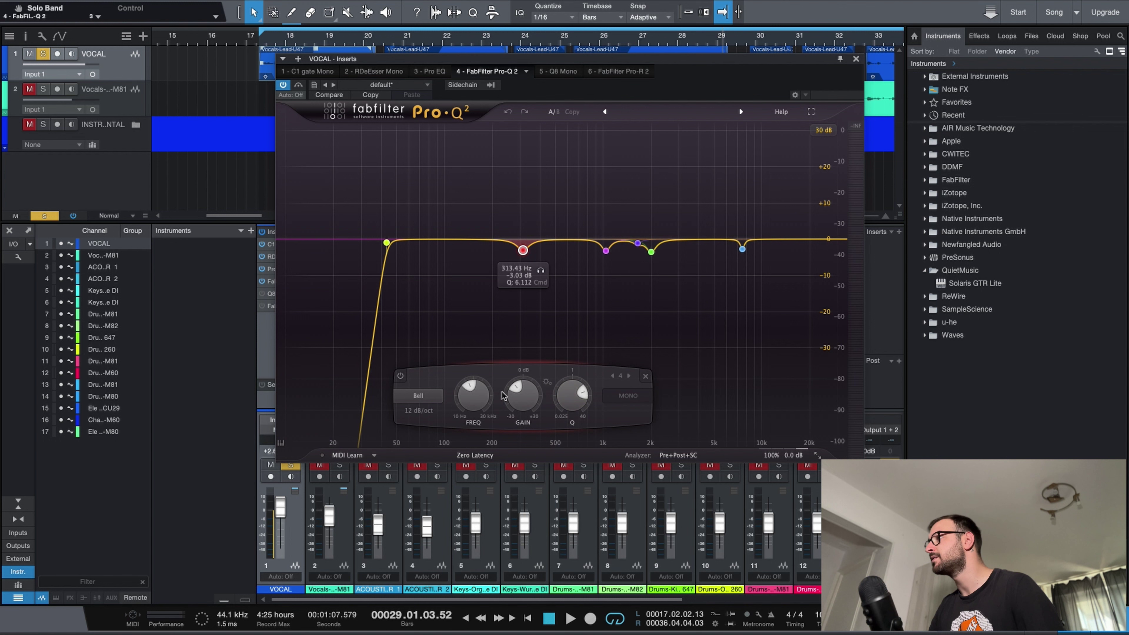
mouse_move(463, 405)
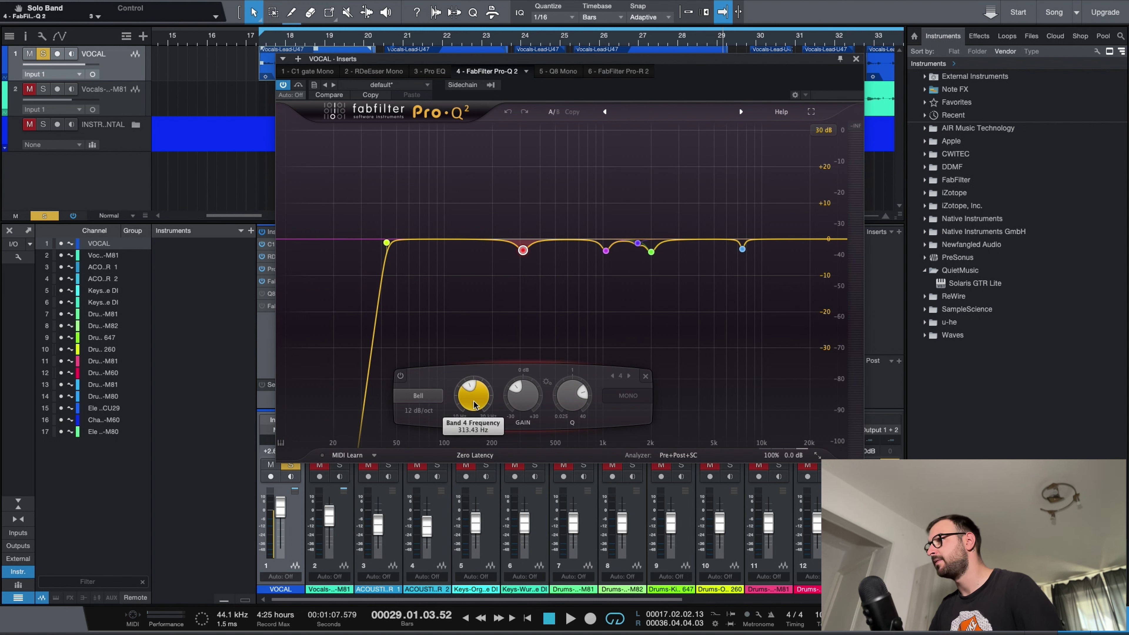
mouse_move(524, 411)
left_click_drag(524, 410, 517, 321)
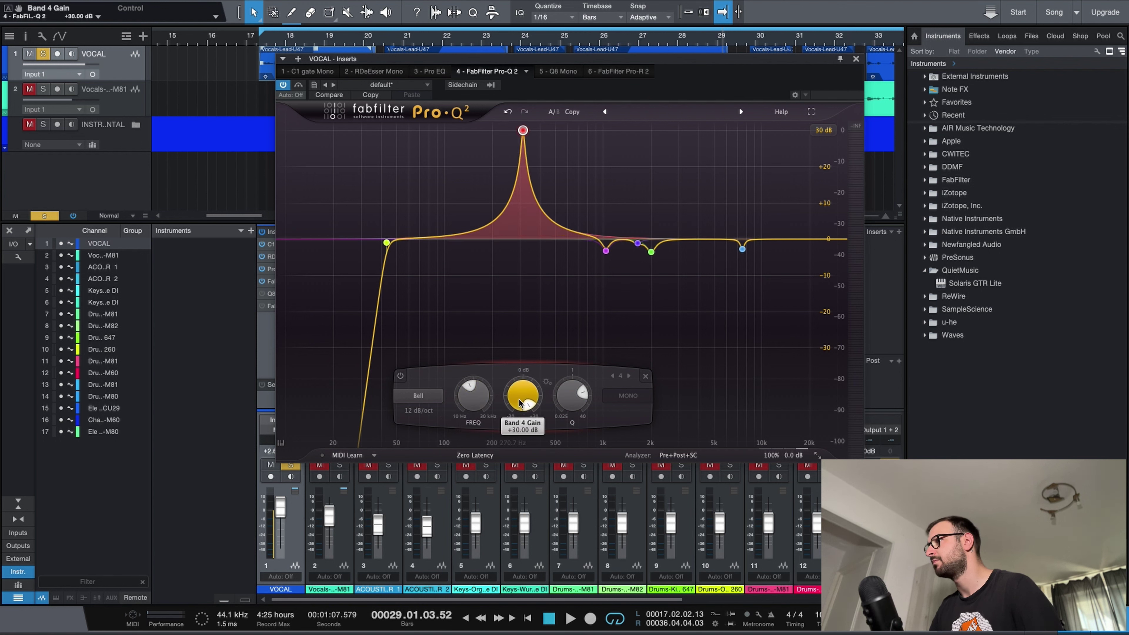
mouse_move(570, 402)
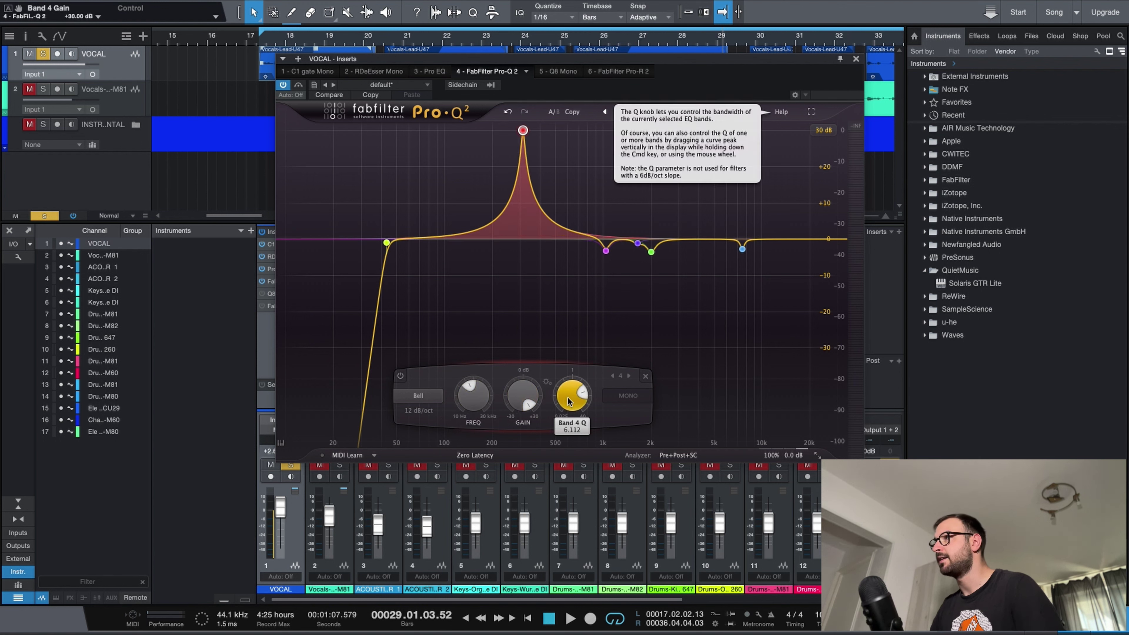
left_click_drag(570, 409, 568, 320)
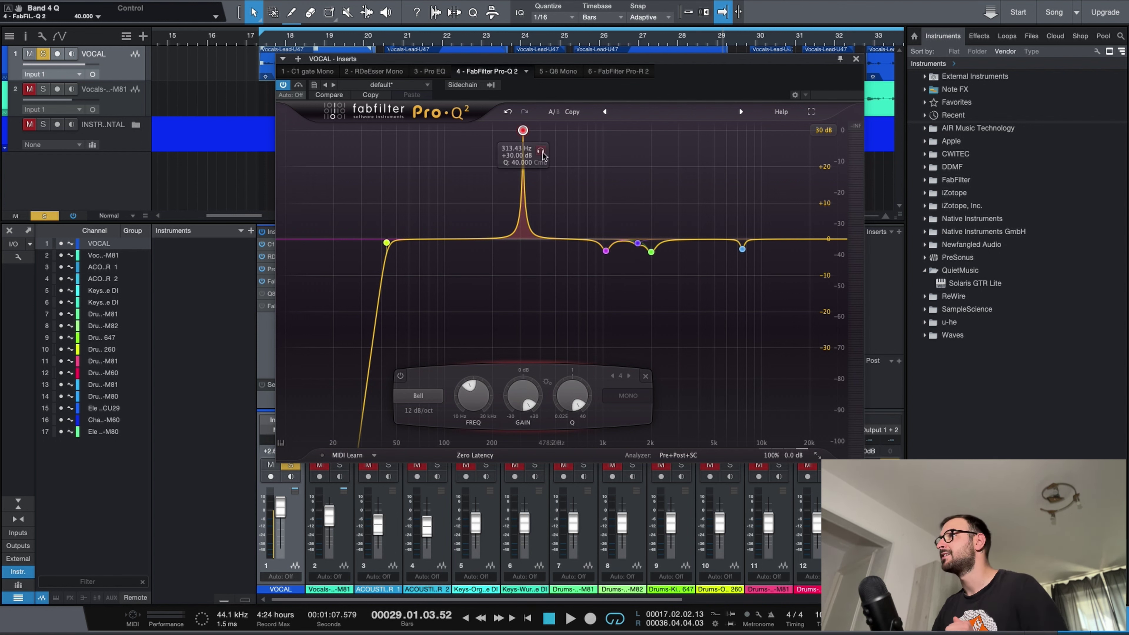
Audition the boosted narrow band in solo during playback and shift its frequency to about 309 Hz.
key("space")
left_click(542, 154)
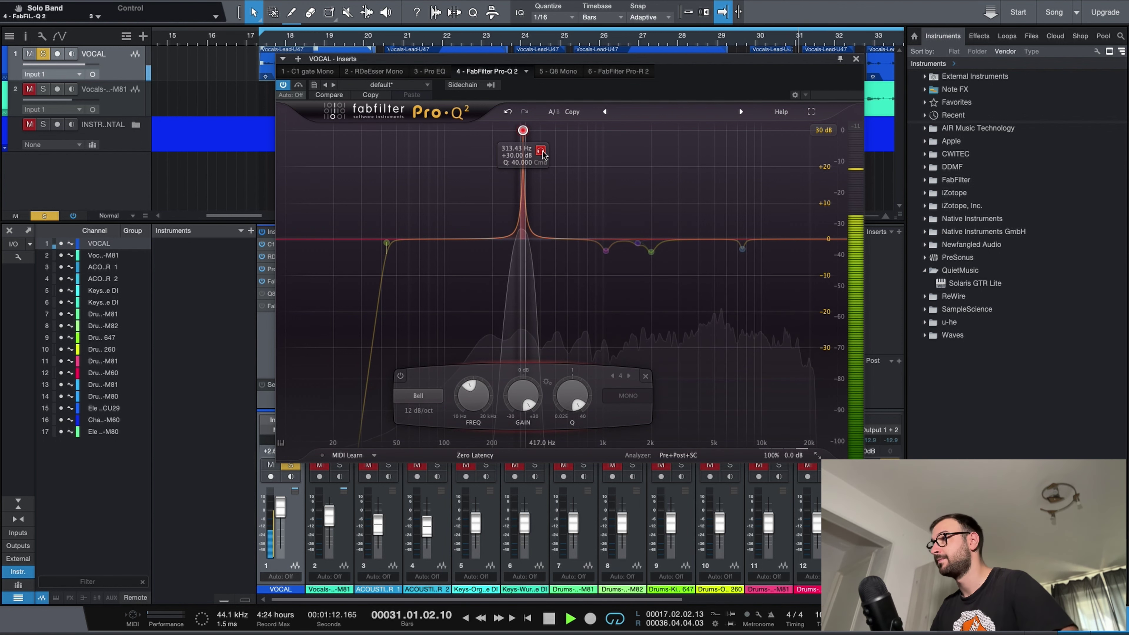
left_click_drag(542, 153, 540, 154)
key("space")
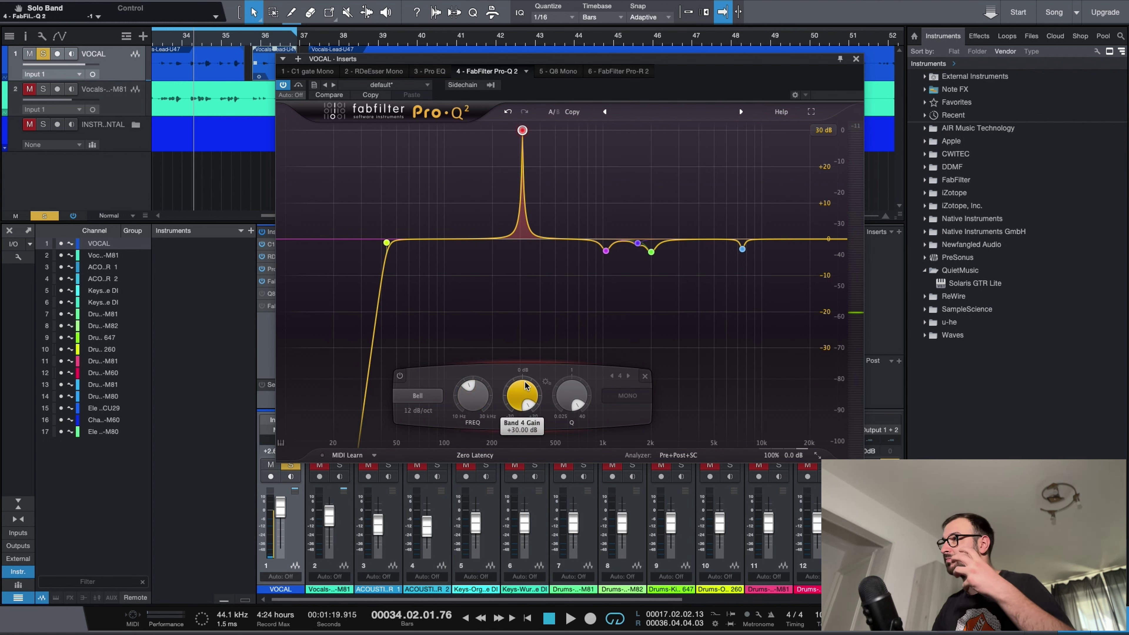
mouse_move(526, 386)
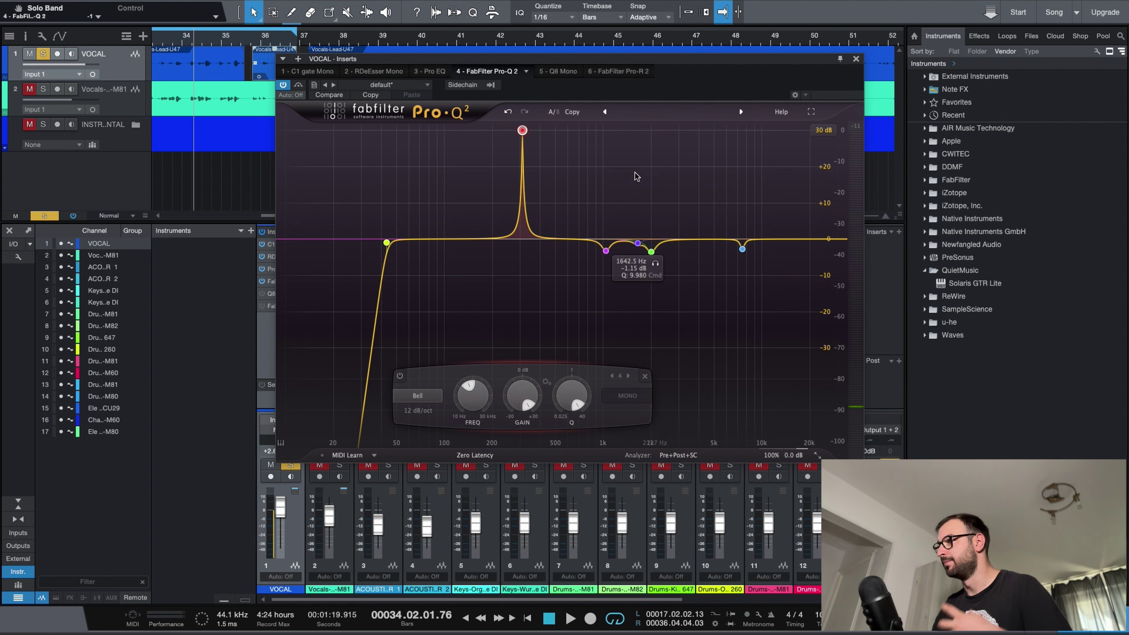
mouse_move(550, 144)
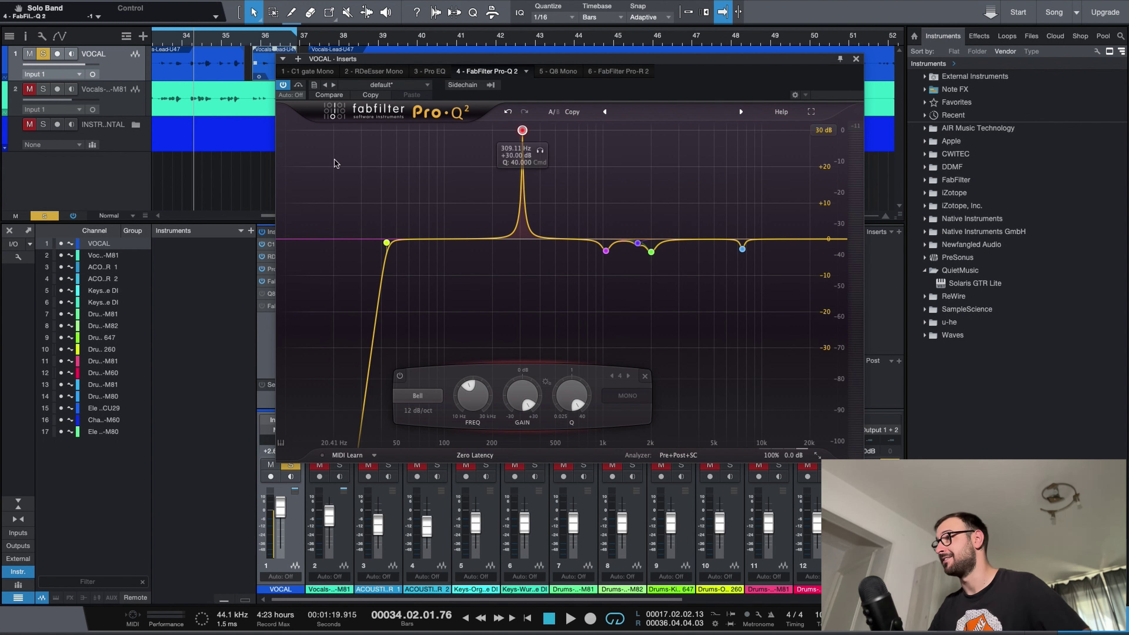
Widen the 309 Hz band's Q again and set its gain to -3.04 dB.
left_click_drag(569, 407, 554, 444)
left_click_drag(516, 390, 504, 480)
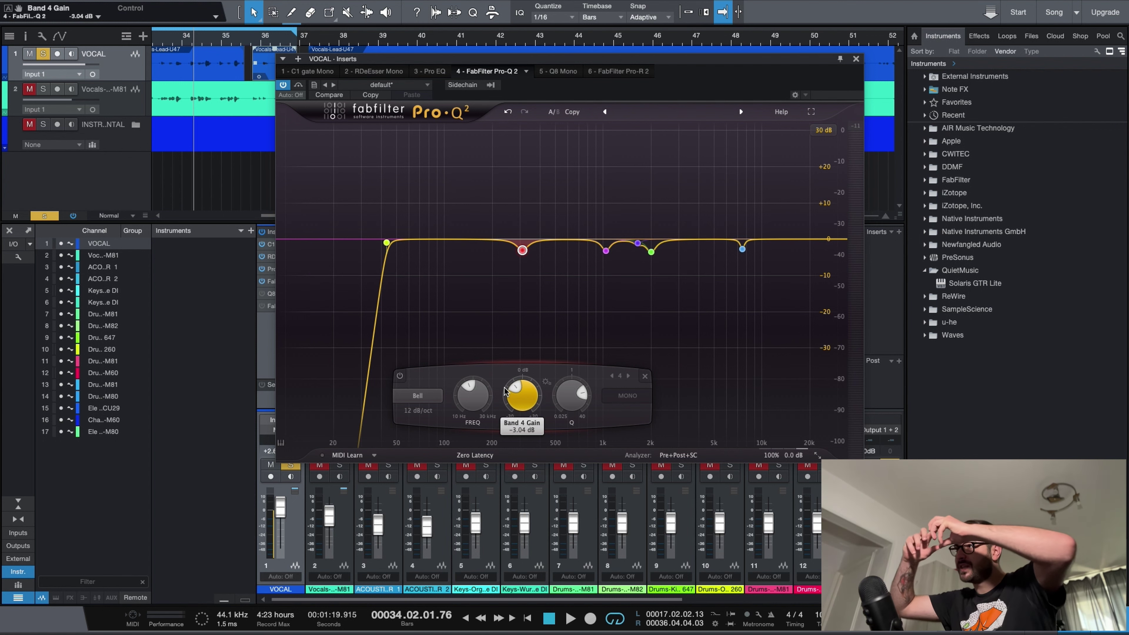
mouse_move(506, 391)
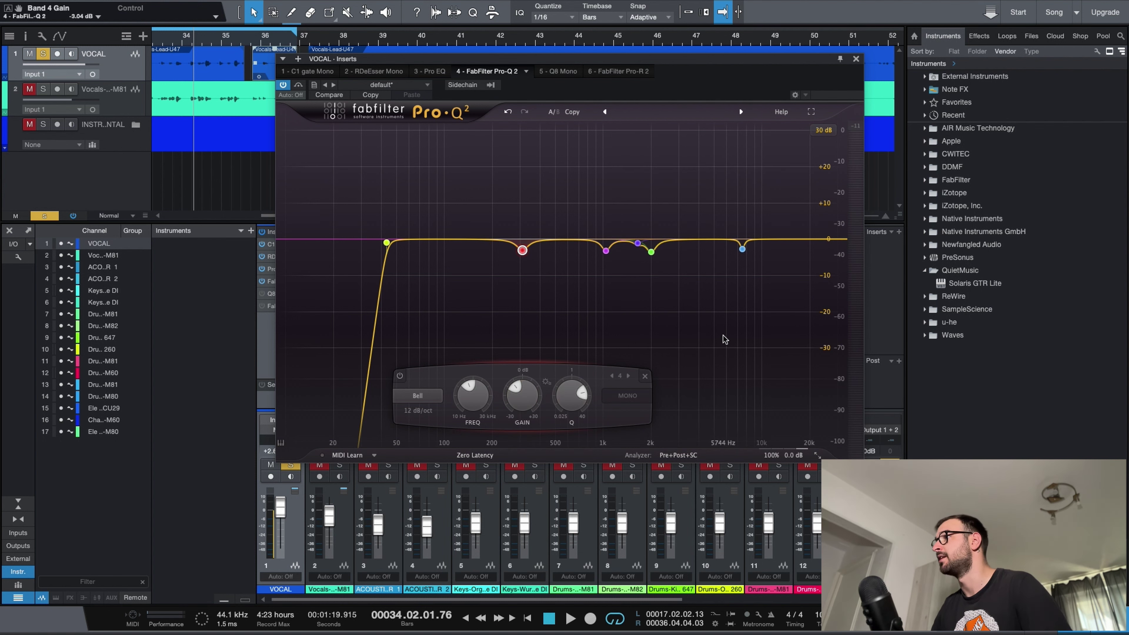
Lower the low-cut band's frequency to about 42.7 Hz and compare the VOCAL channel's Pro-Q 2 bypassed and active during playback.
mouse_move(597, 259)
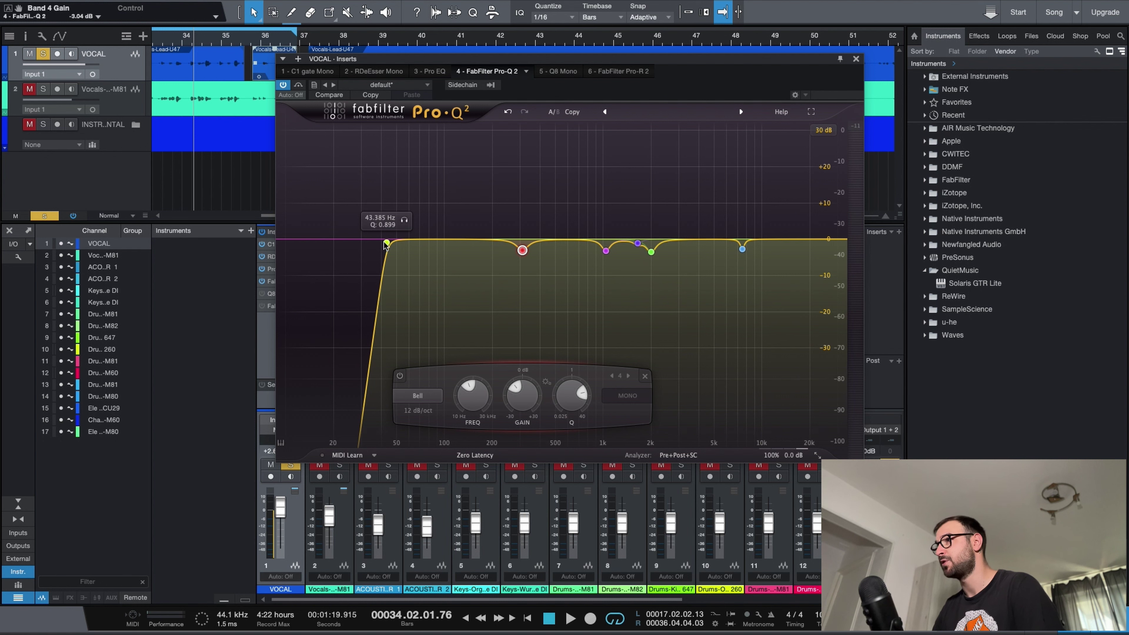
mouse_move(386, 243)
left_mouse_down()
mouse_move(441, 244)
mouse_move(385, 242)
left_mouse_up()
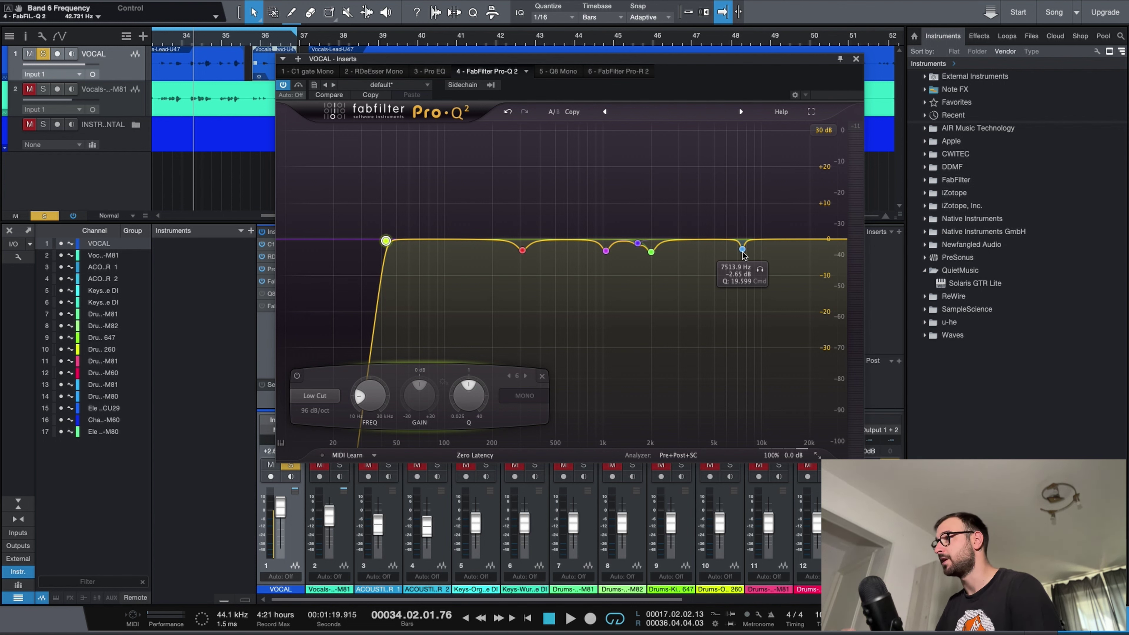
key("space")
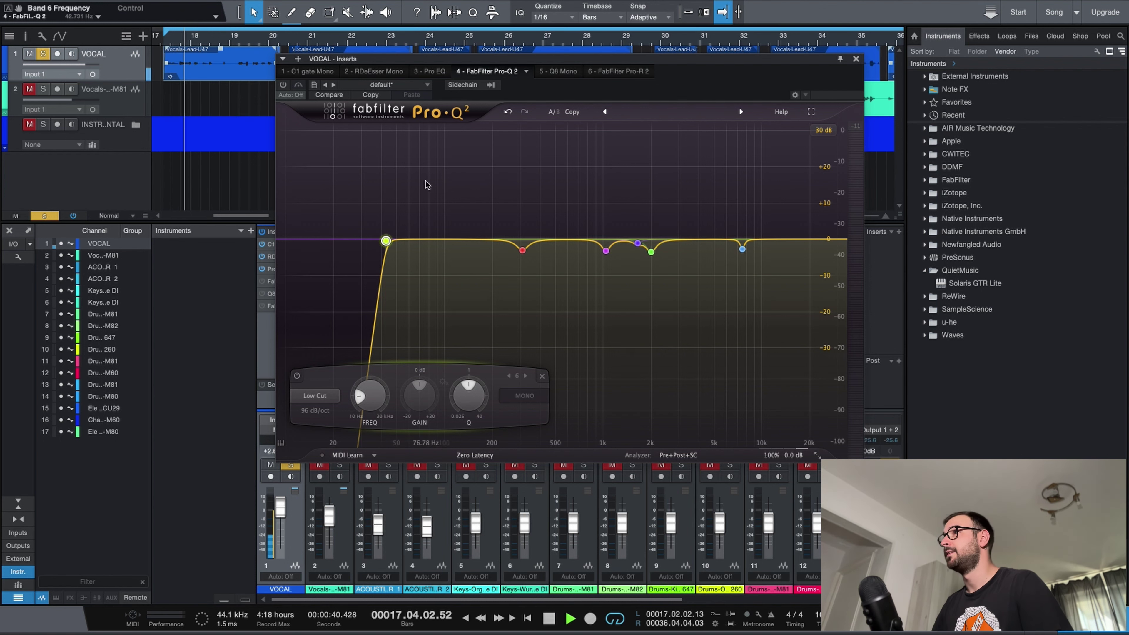
left_click(283, 85)
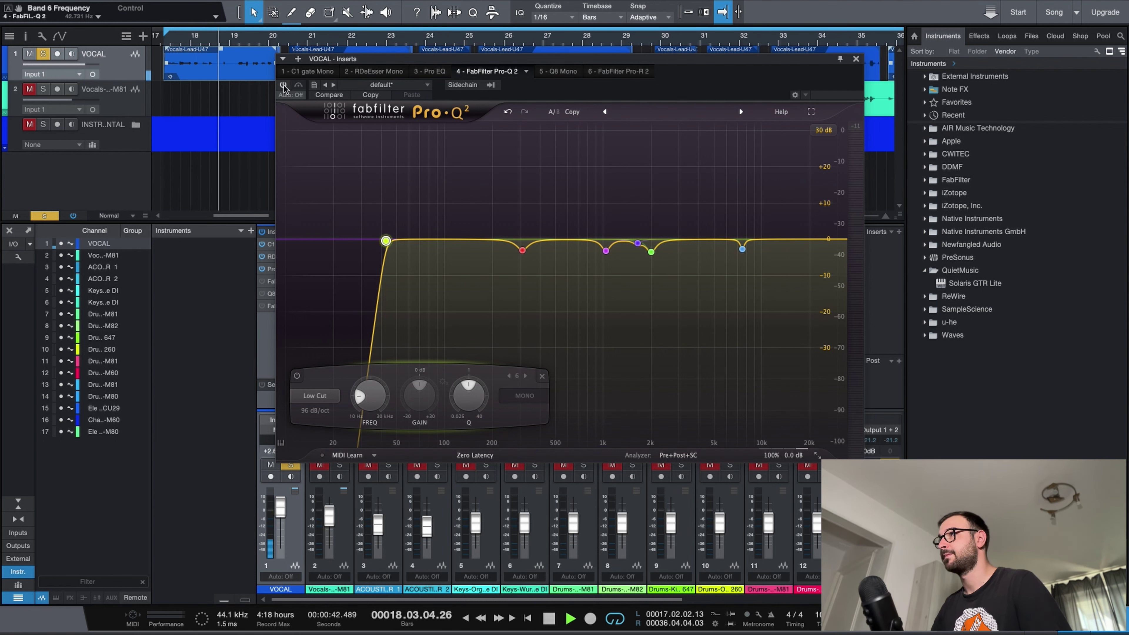
left_click(284, 85)
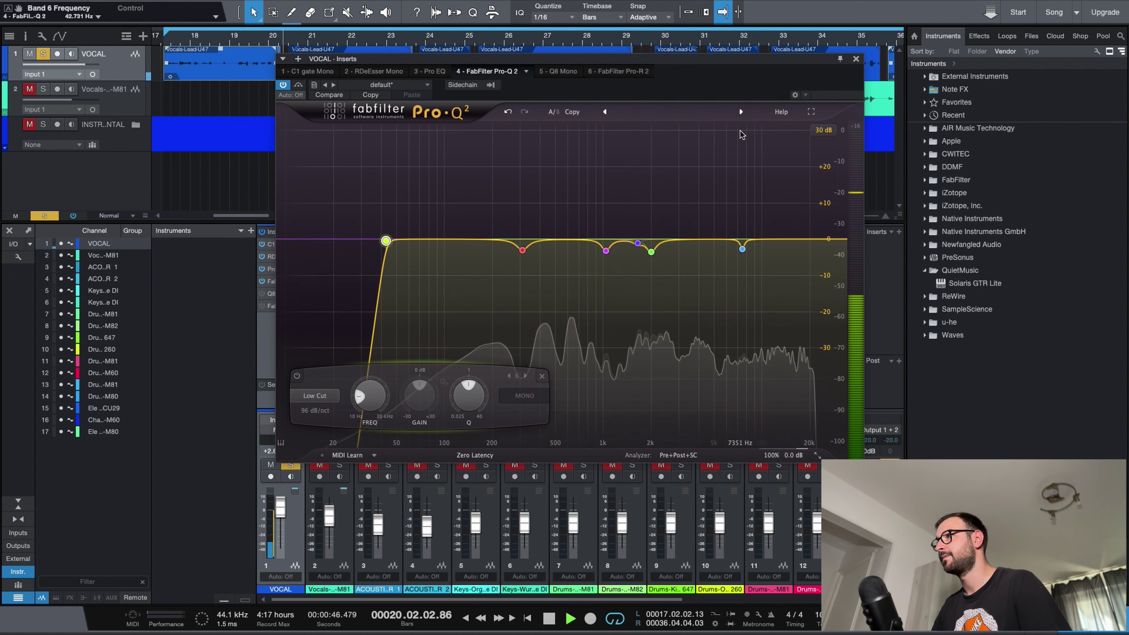
key("space")
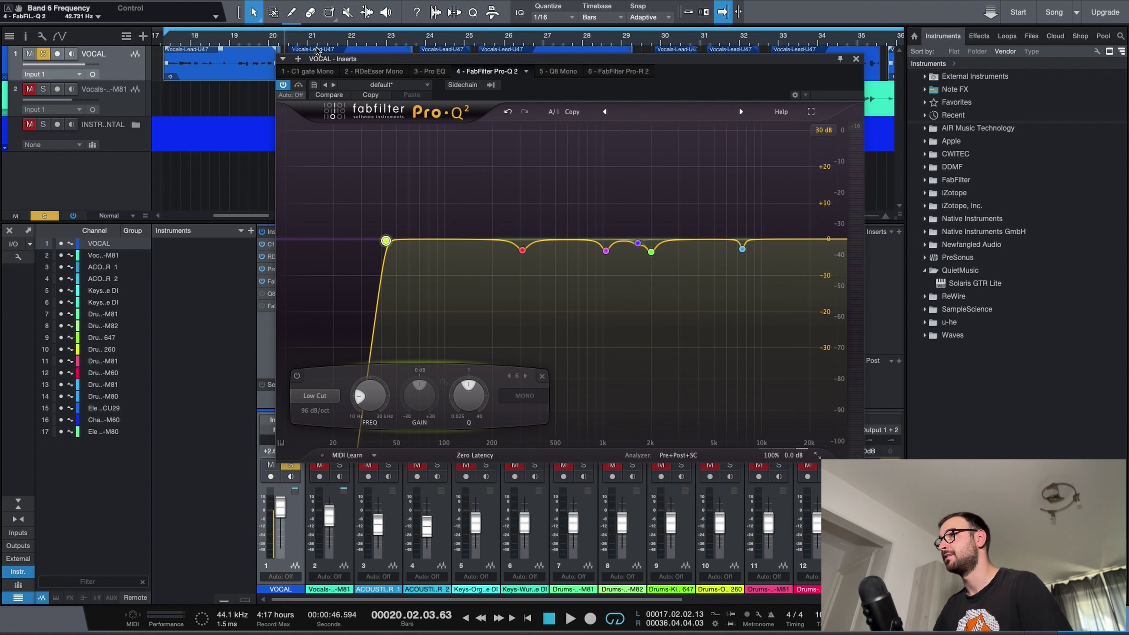
key("space")
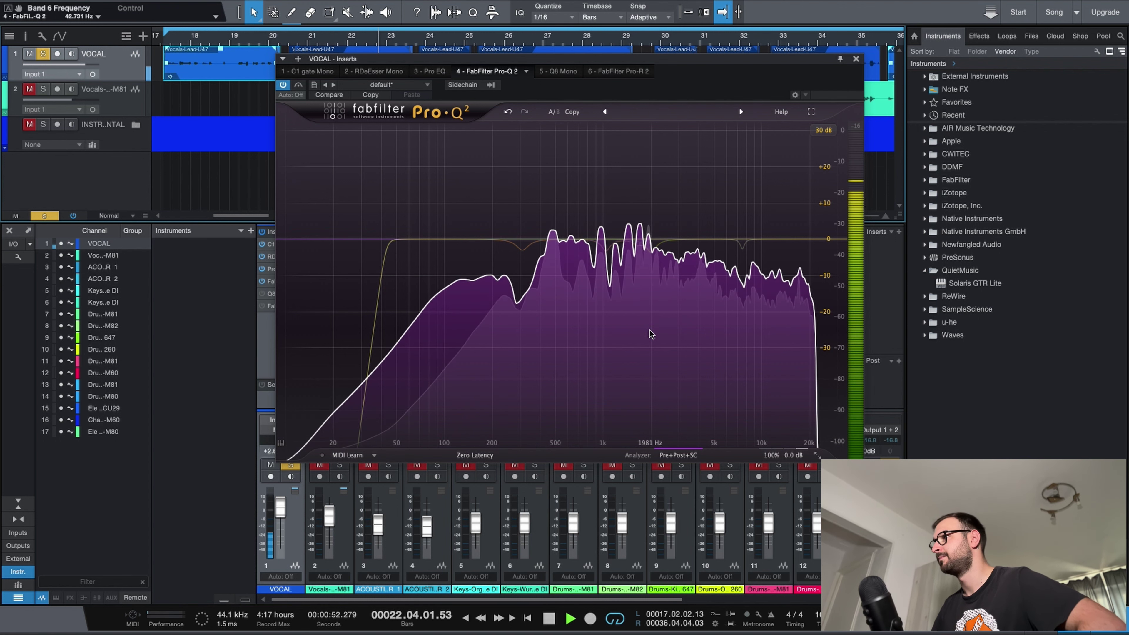
key("space")
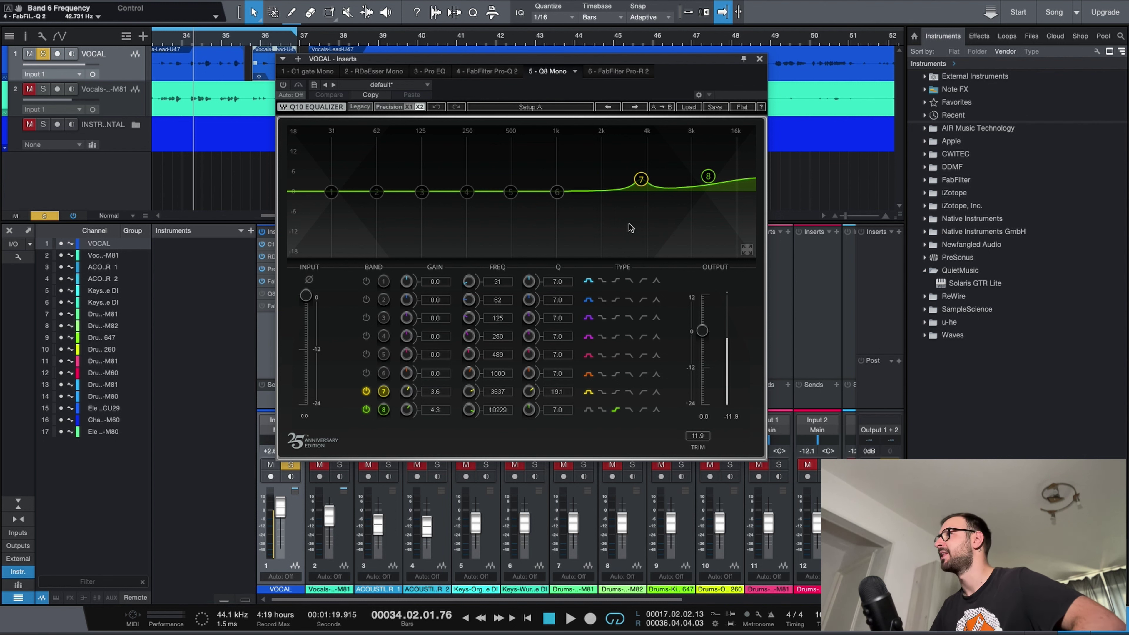
Activate the VOCAL channel's Q8 Mono, comparing it bypassed and active during playback, and close the plug-in window.
left_click(708, 176)
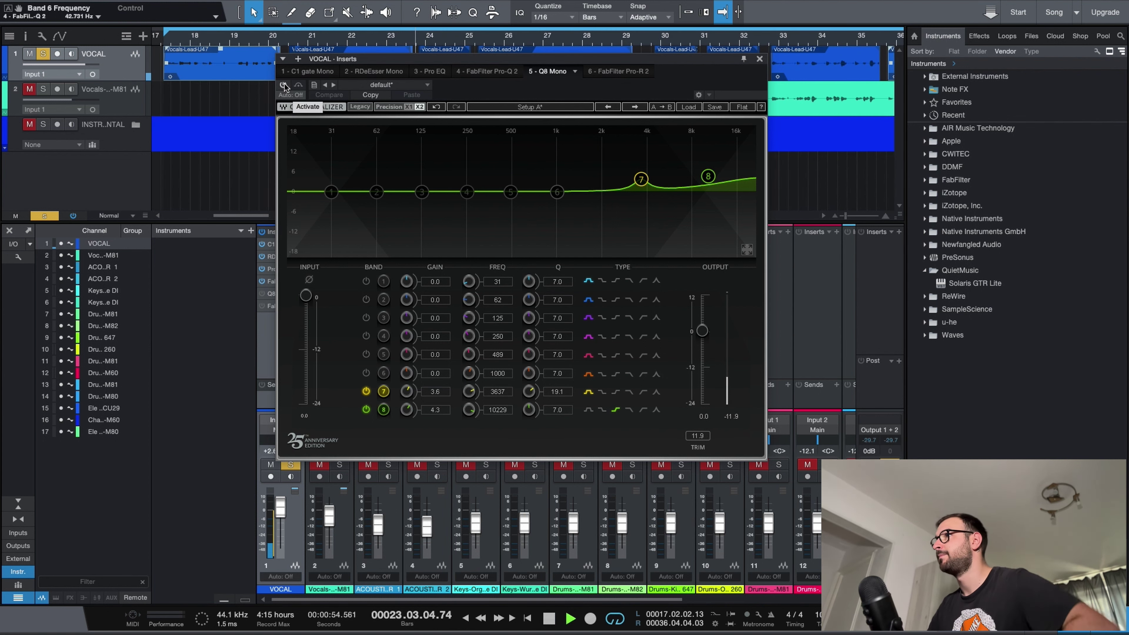
left_click(284, 86)
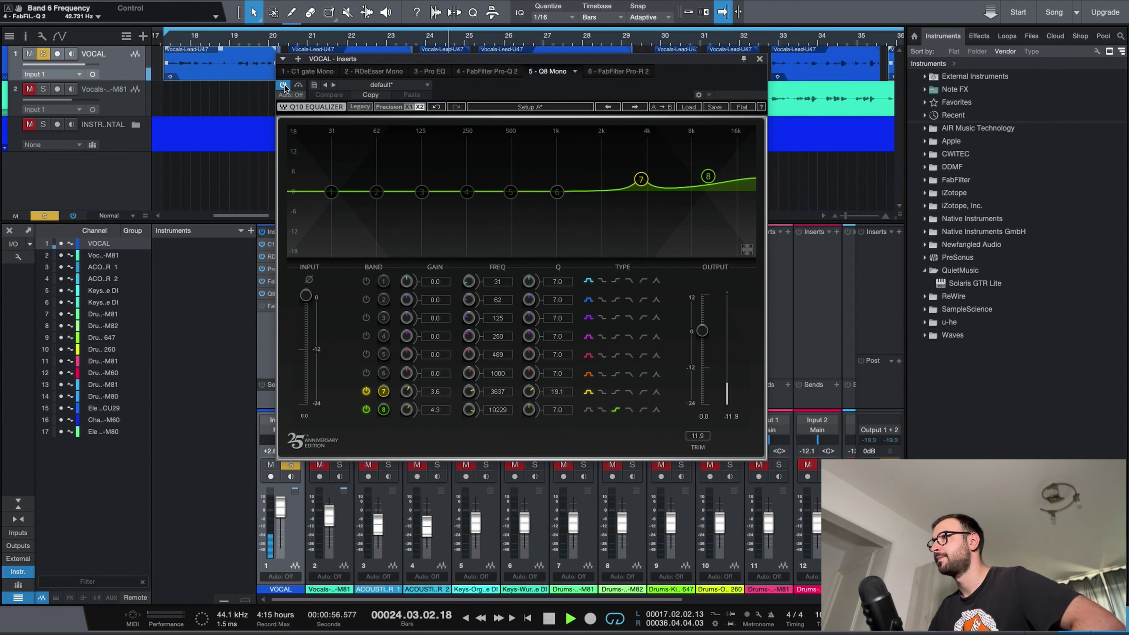
left_click(285, 86)
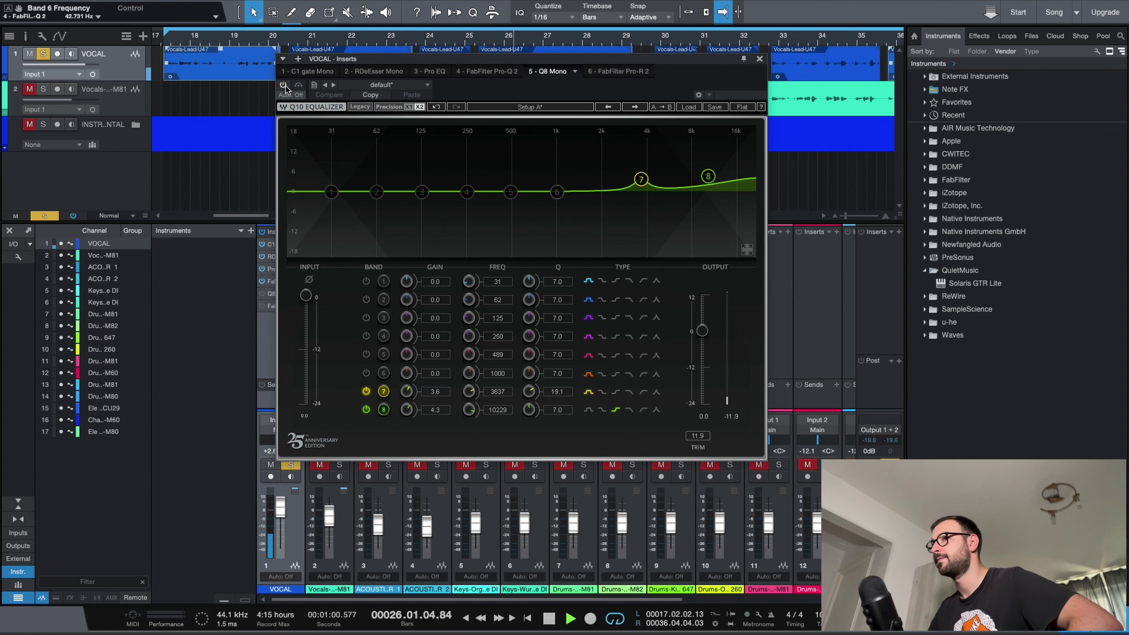
left_click(285, 86)
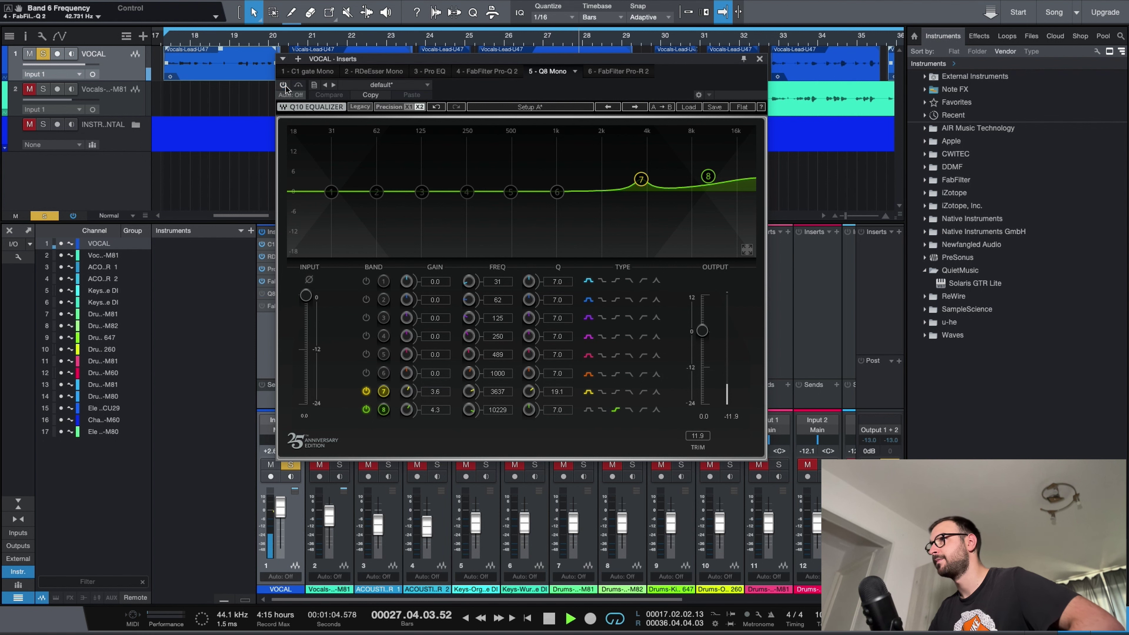
left_click(285, 85)
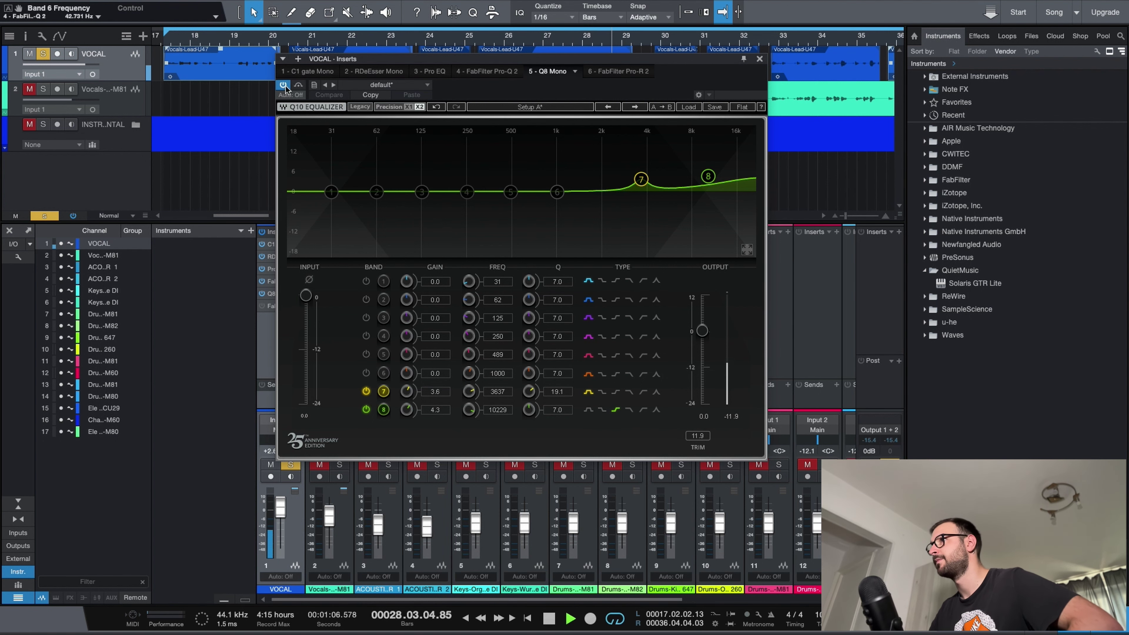
key("space")
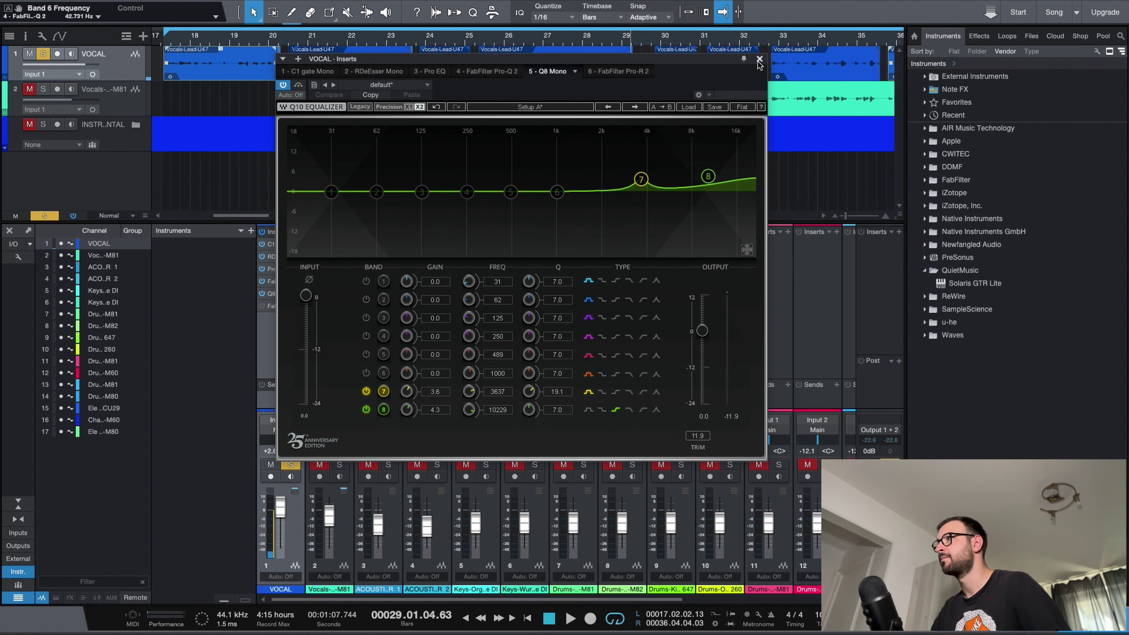
left_click(759, 59)
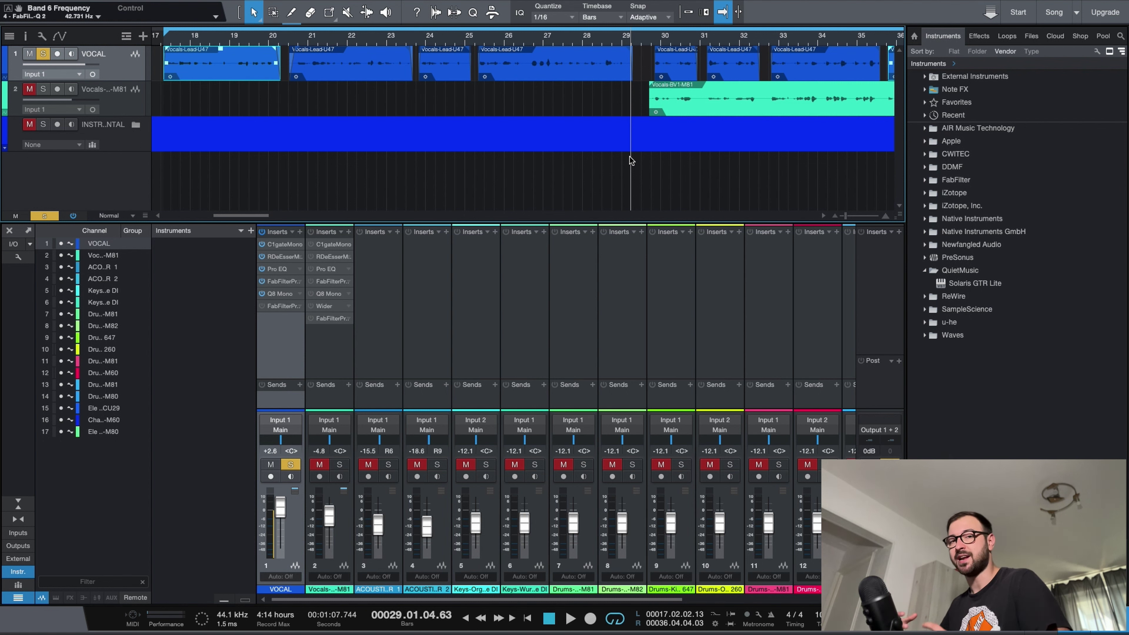
Set the loop range to the Vocals-BV1-M81 clip and play it with its track soloed instead of VOCAL.
left_click(322, 236)
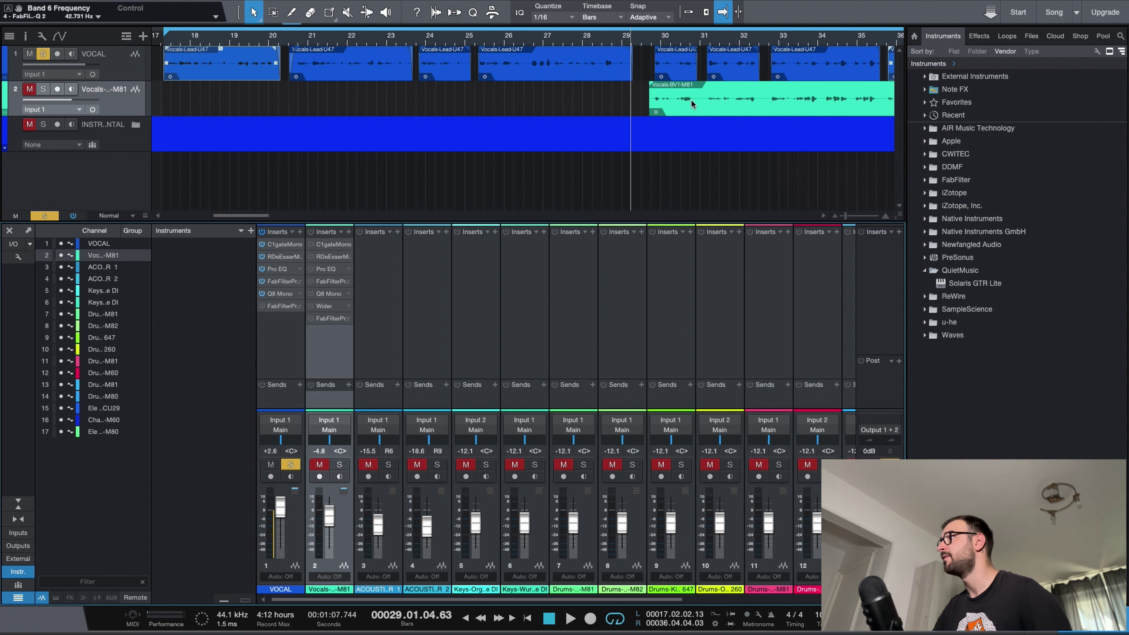
key("p")
key("s")
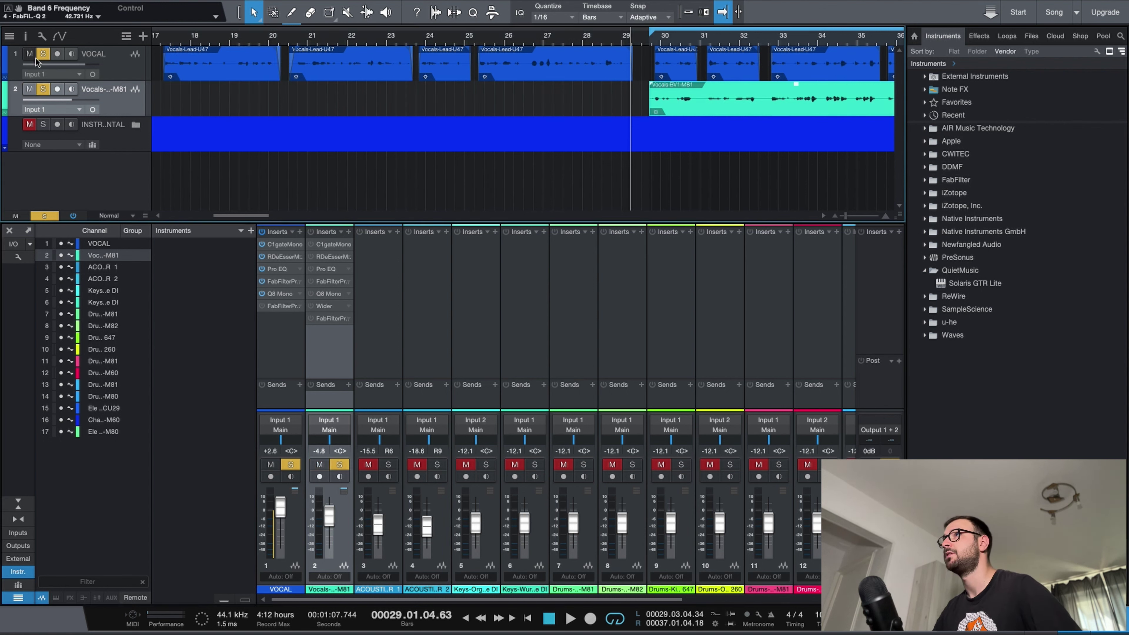
key("space")
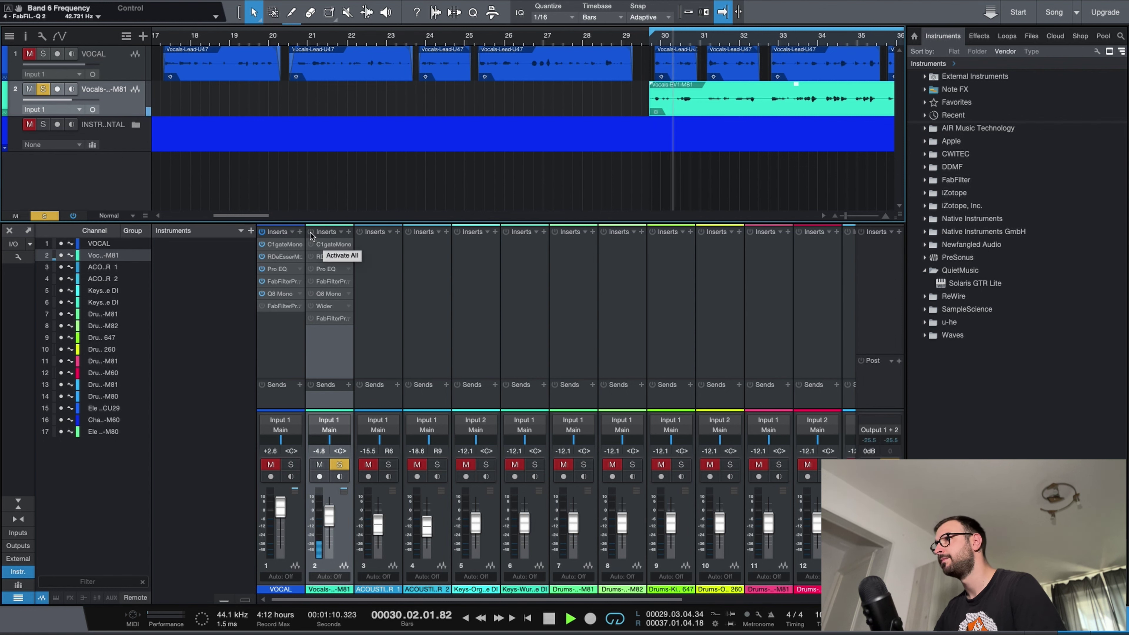
Activate the backing vocal's inserts from C1 gate through Wider during playback and compare the chain bypassed and active.
left_click_drag(311, 244, 311, 306)
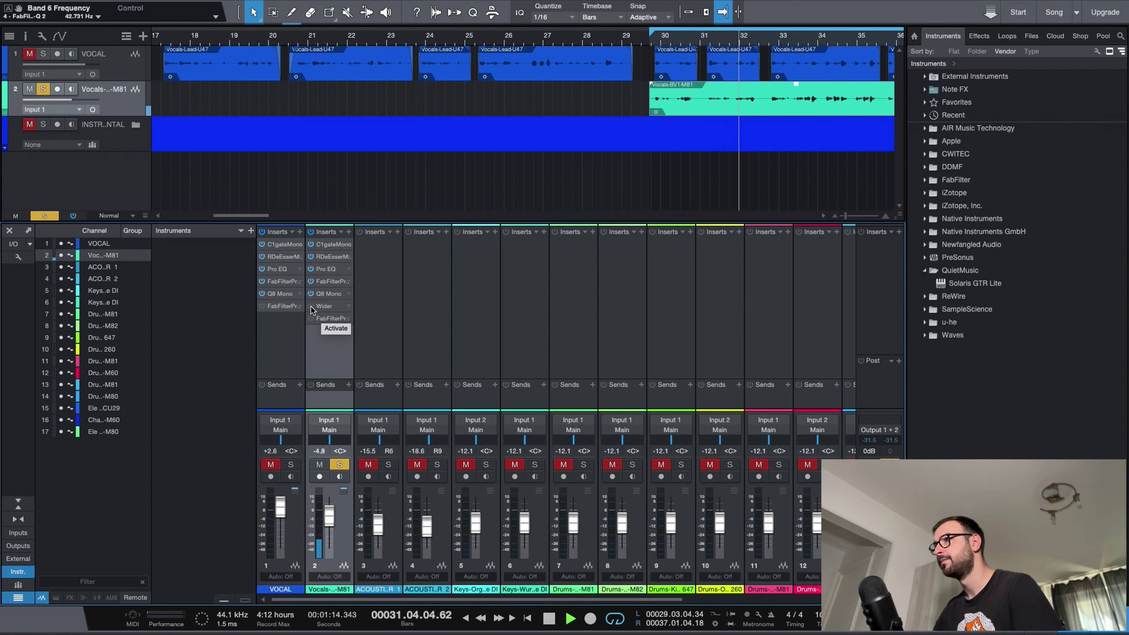
left_click(311, 233)
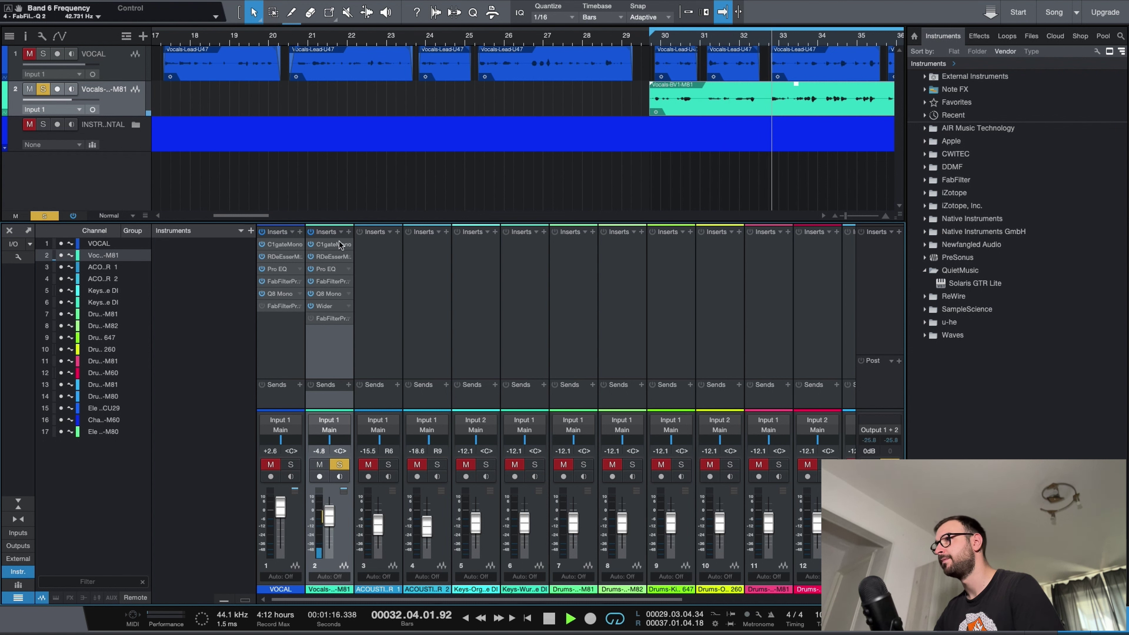
left_click(310, 232)
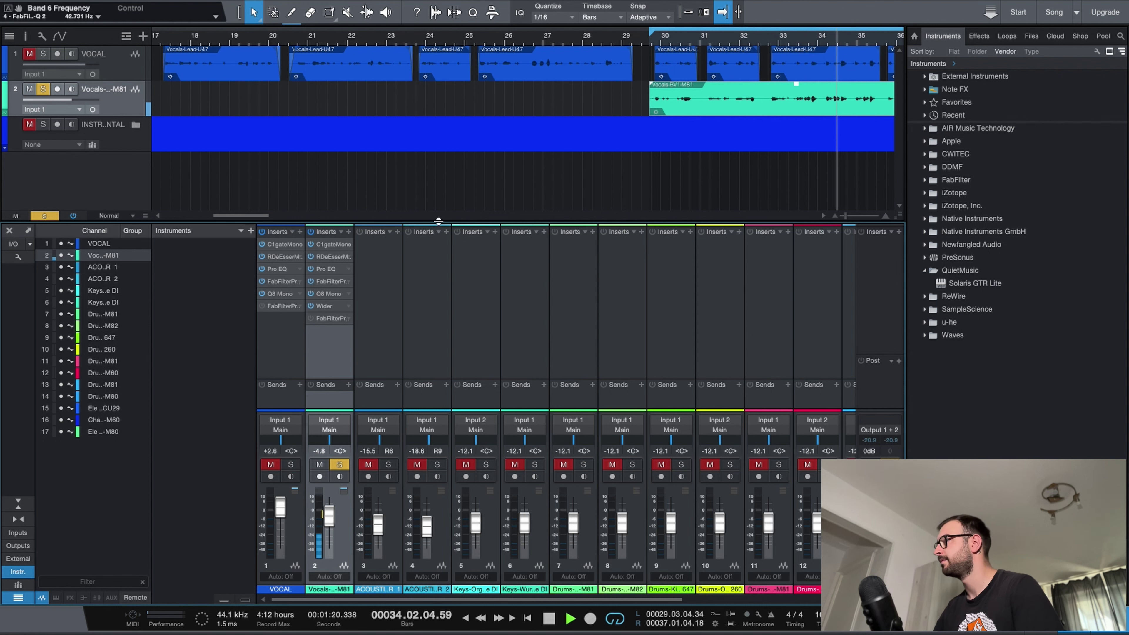
key("space")
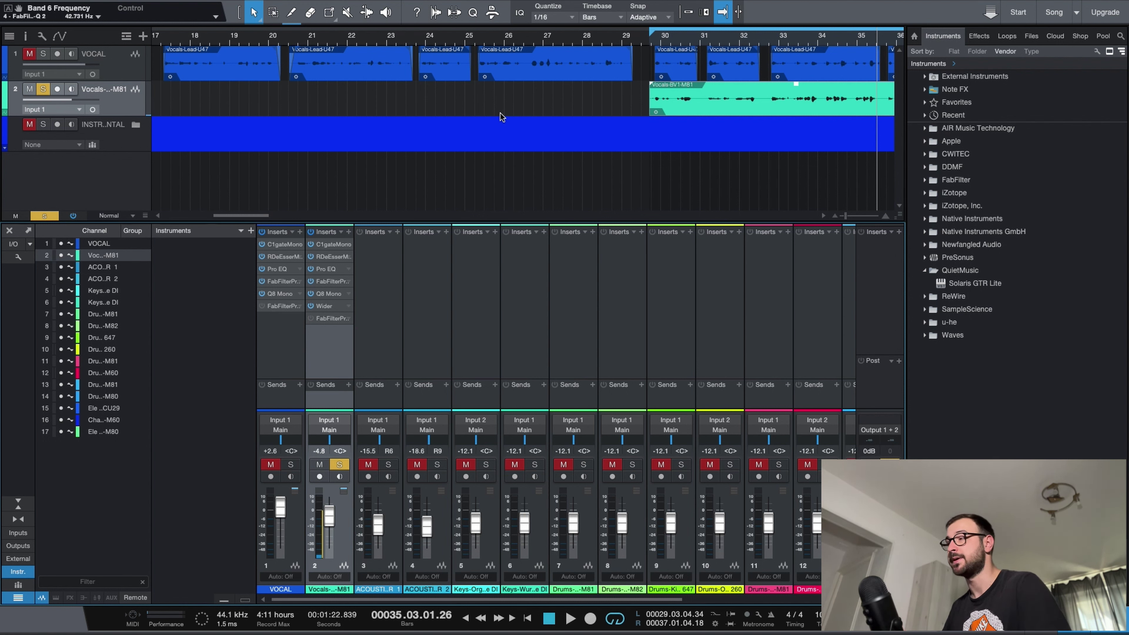
Review the backing vocal's Wider, Pro EQ, FabFilter Pro-Q and Q8 Mono settings and close the plug-in window.
left_click(324, 306)
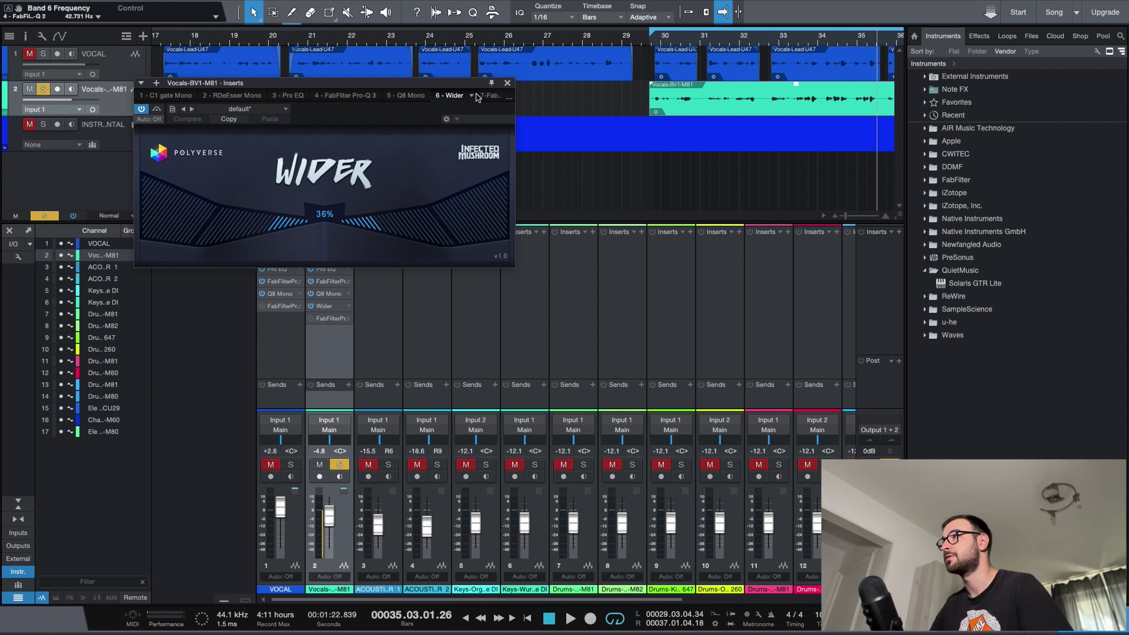
left_click(507, 83)
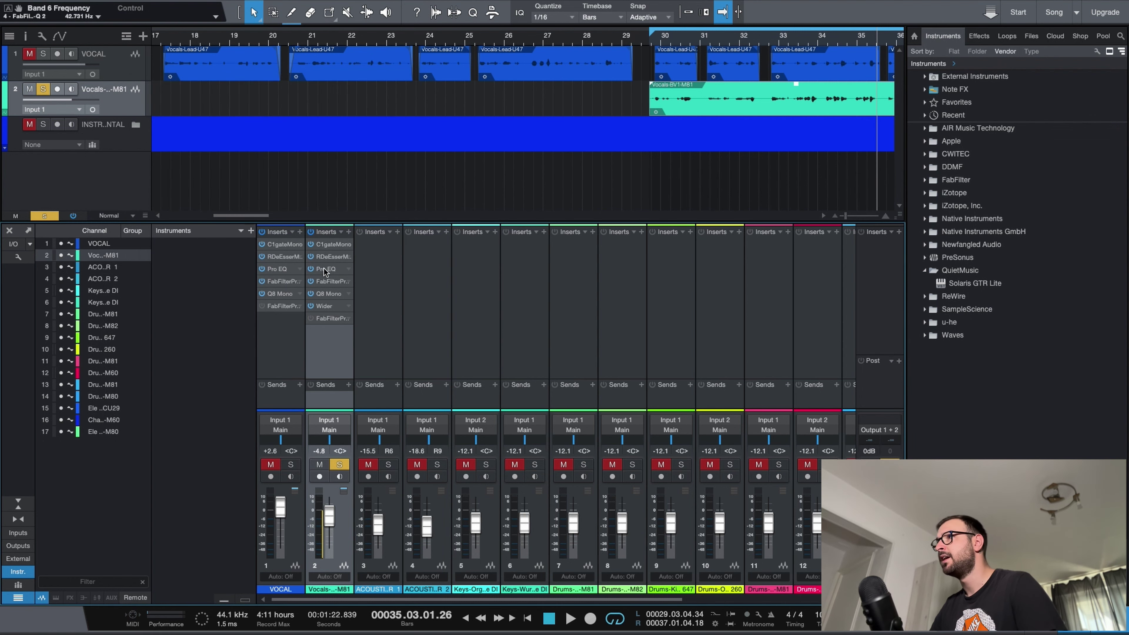
left_click(325, 269)
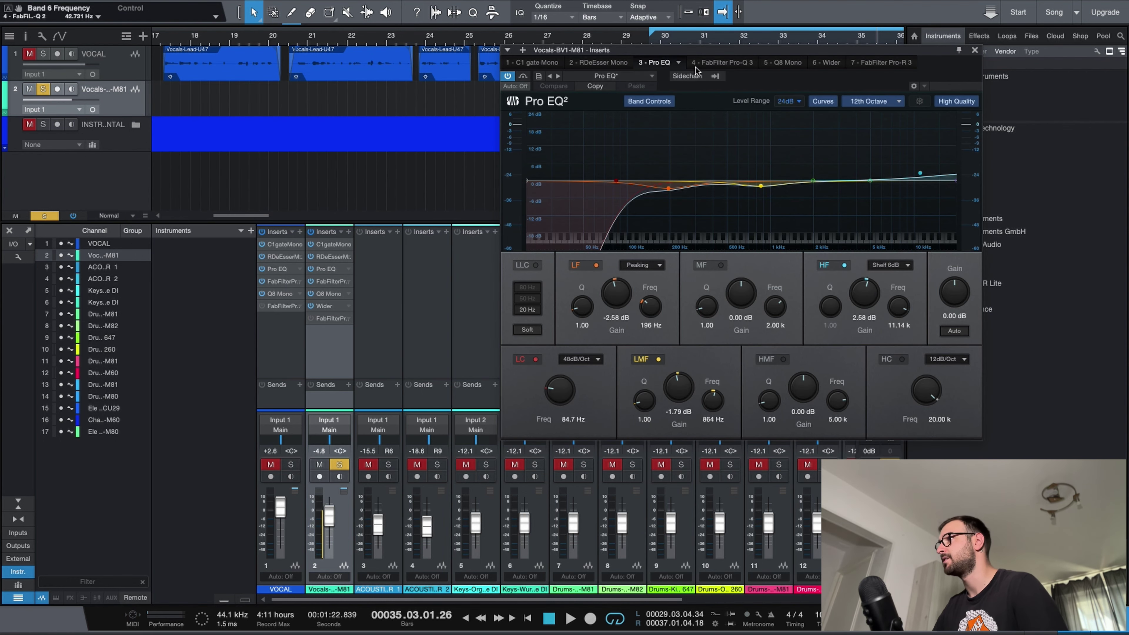
left_click(712, 64)
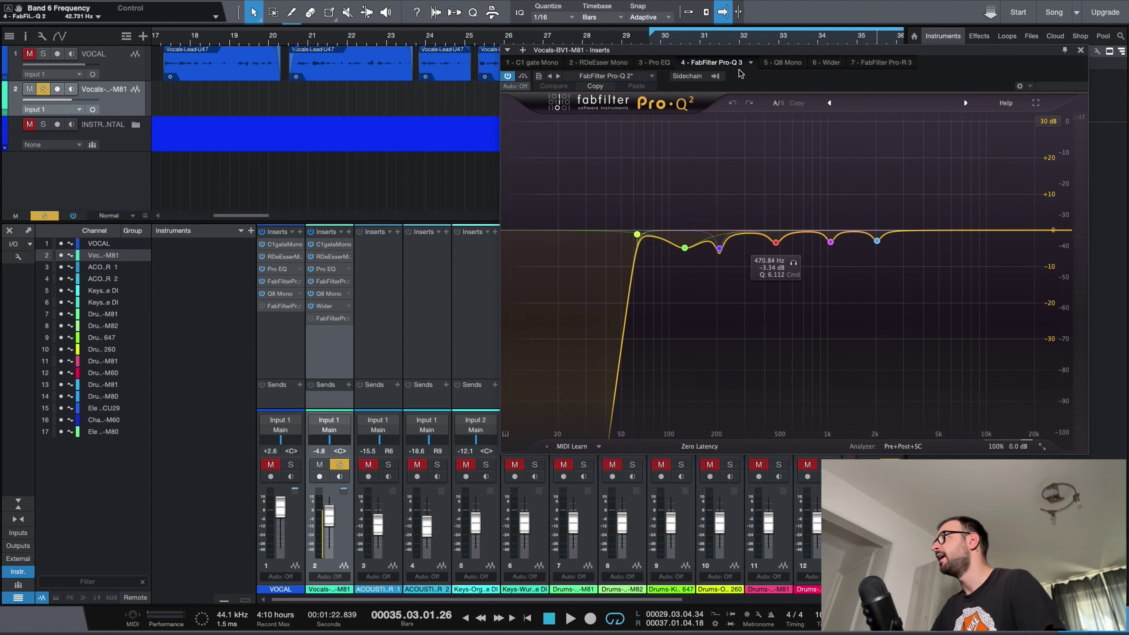
left_click(779, 63)
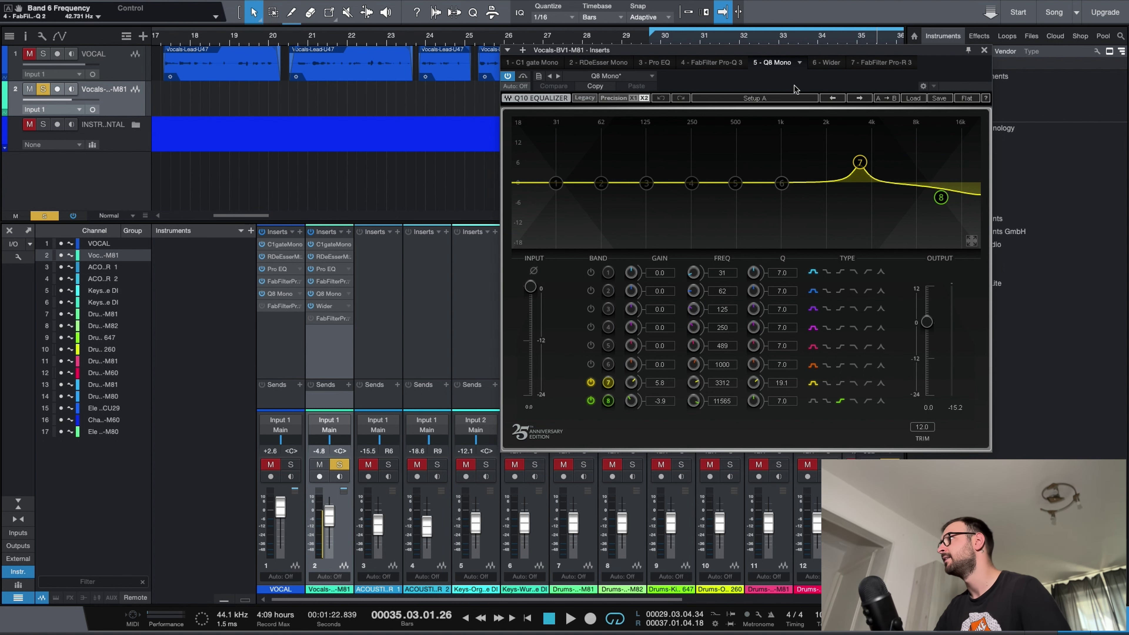
left_click(824, 63)
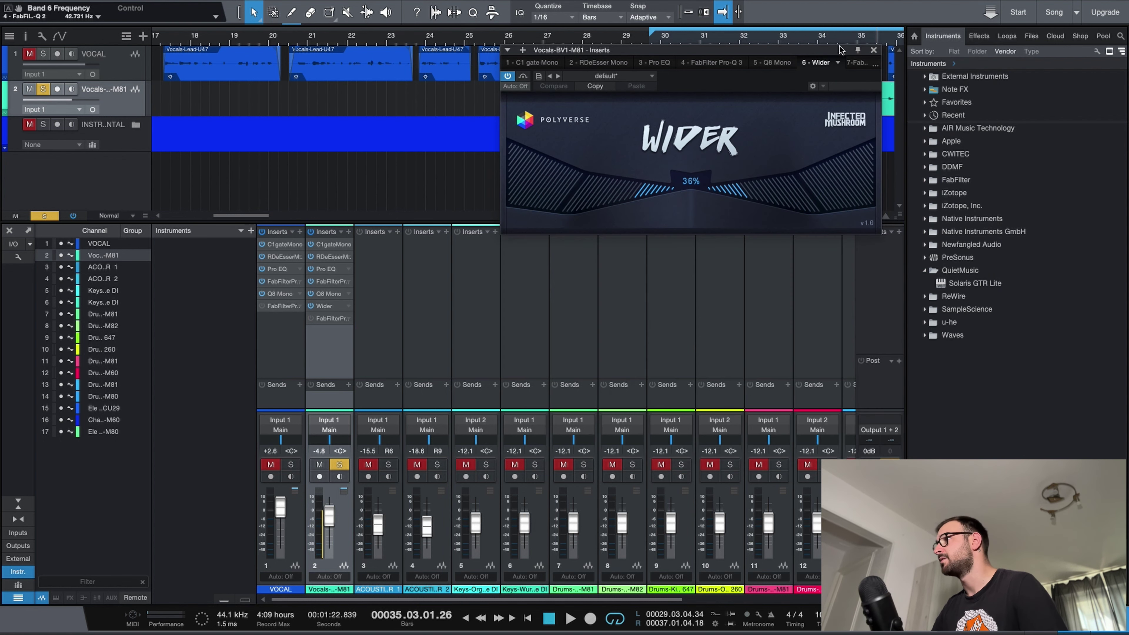
left_click(873, 52)
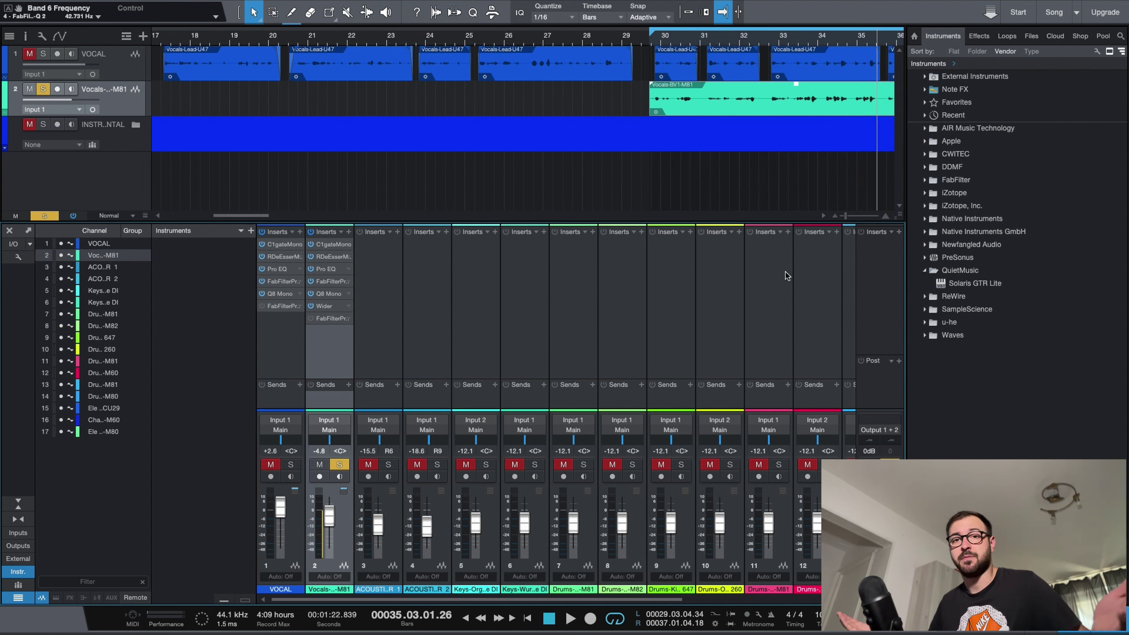